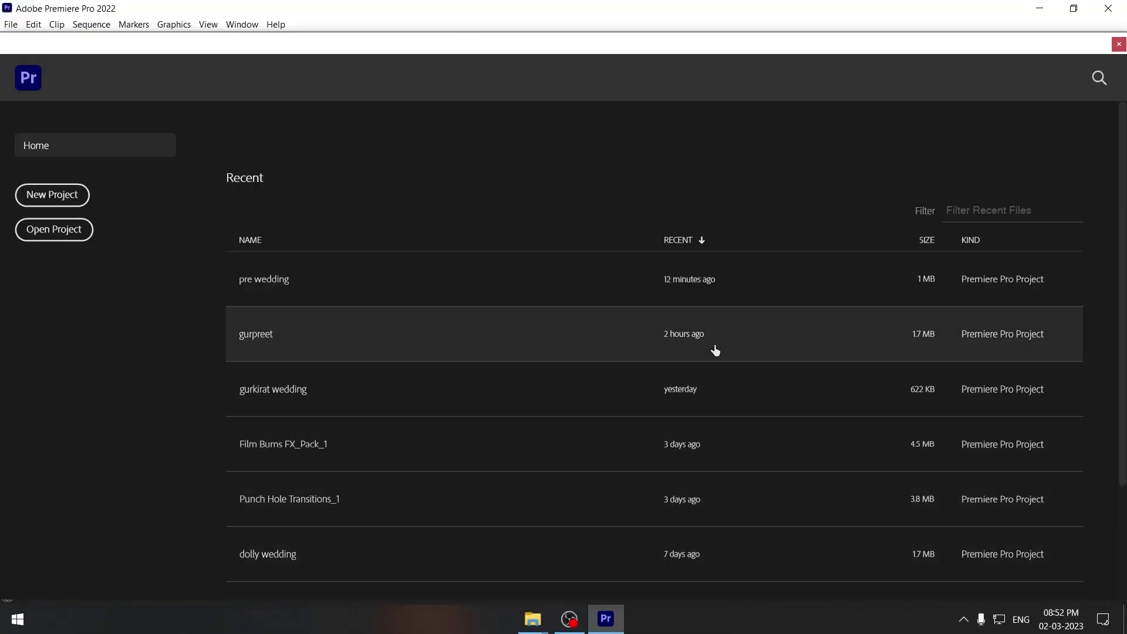
Create Untitled.prproj as a new project inside a new Desktop folder named 'sample'
{"action": "left_click", "coordinate": [73, 194]}
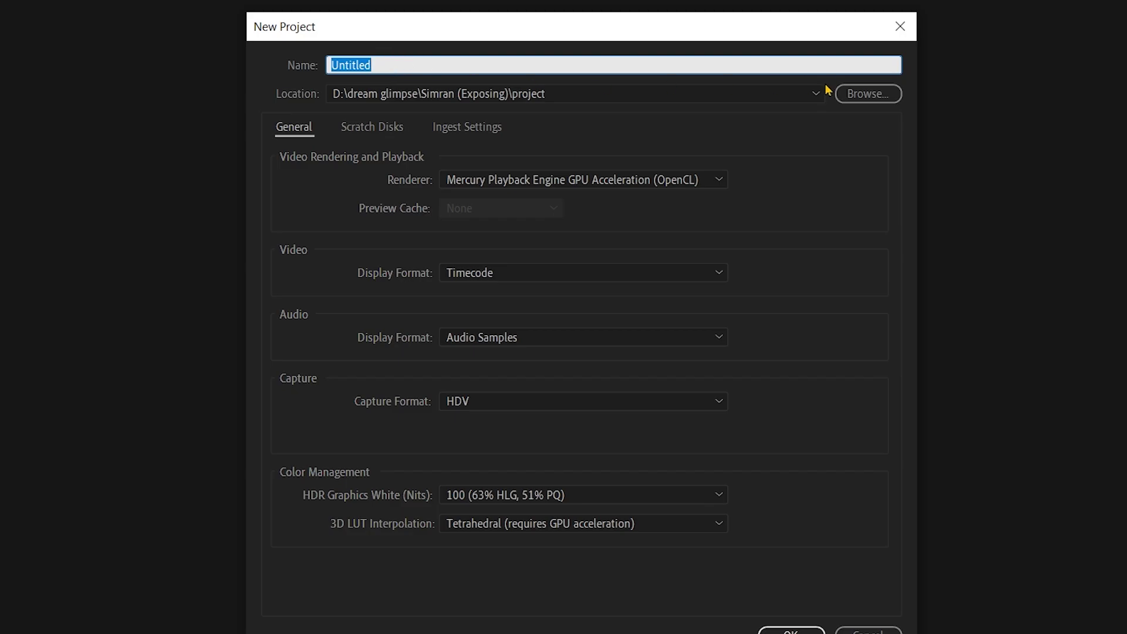
{"action": "left_click", "coordinate": [887, 102]}
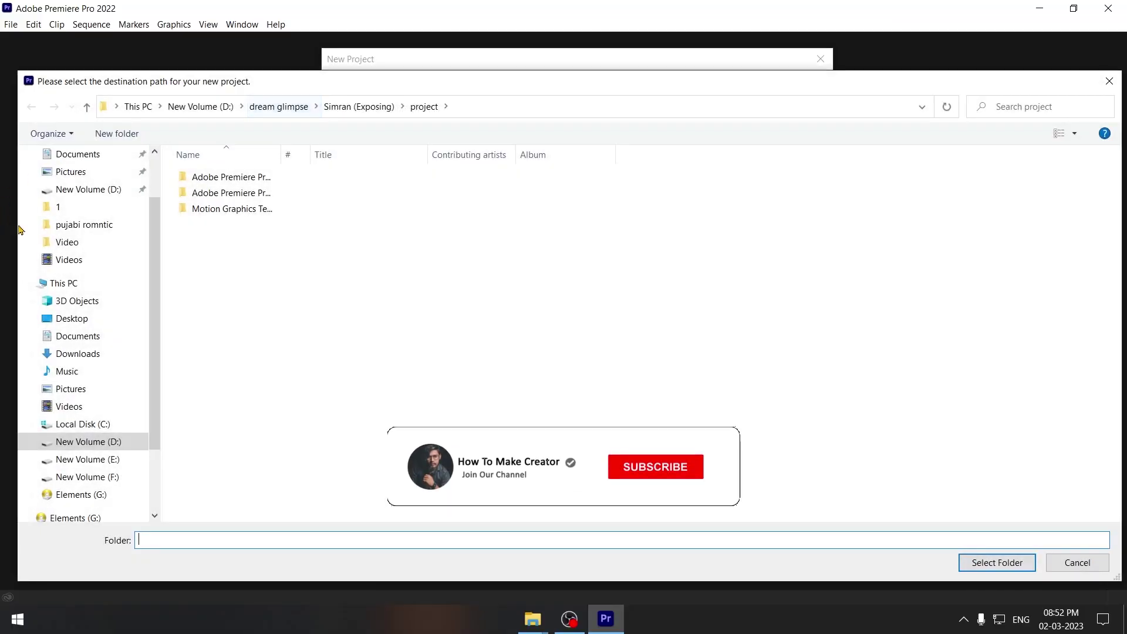
{"action": "scroll", "coordinate": [88, 234], "scroll_direction": "up", "scroll_amount": 2}
{"action": "left_click", "coordinate": [72, 183]}
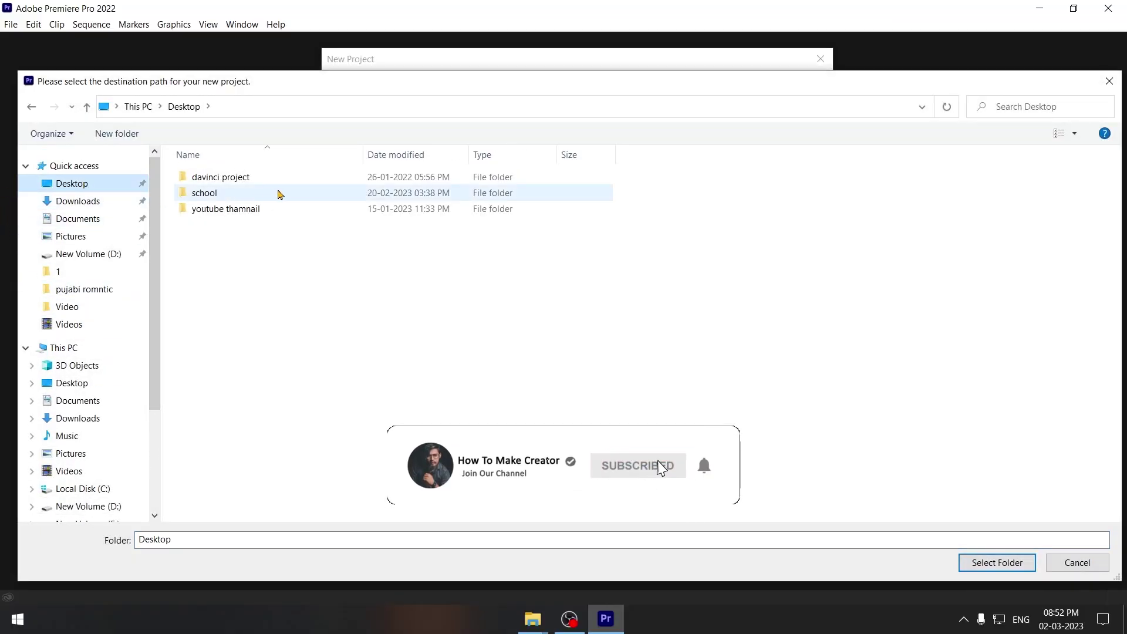
{"action": "left_click", "coordinate": [117, 133]}
{"action": "type", "text": "sample"}
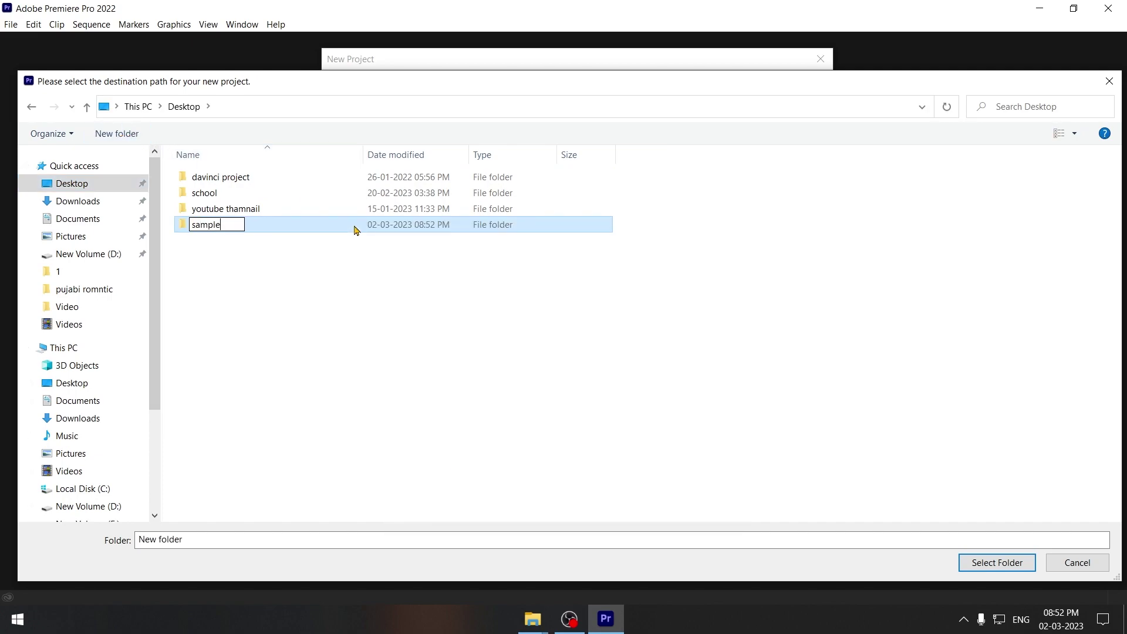
{"action": "key", "text": "Return"}
{"action": "double_click", "coordinate": [355, 226]}
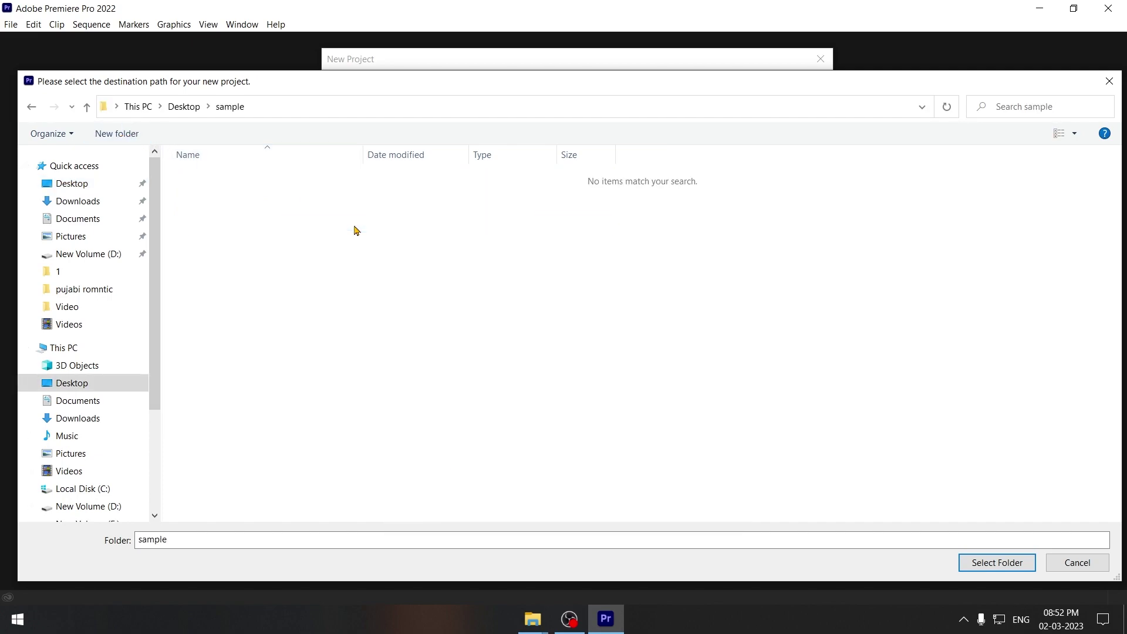
{"action": "left_click", "coordinate": [1005, 564]}
{"action": "left_click", "coordinate": [737, 523]}
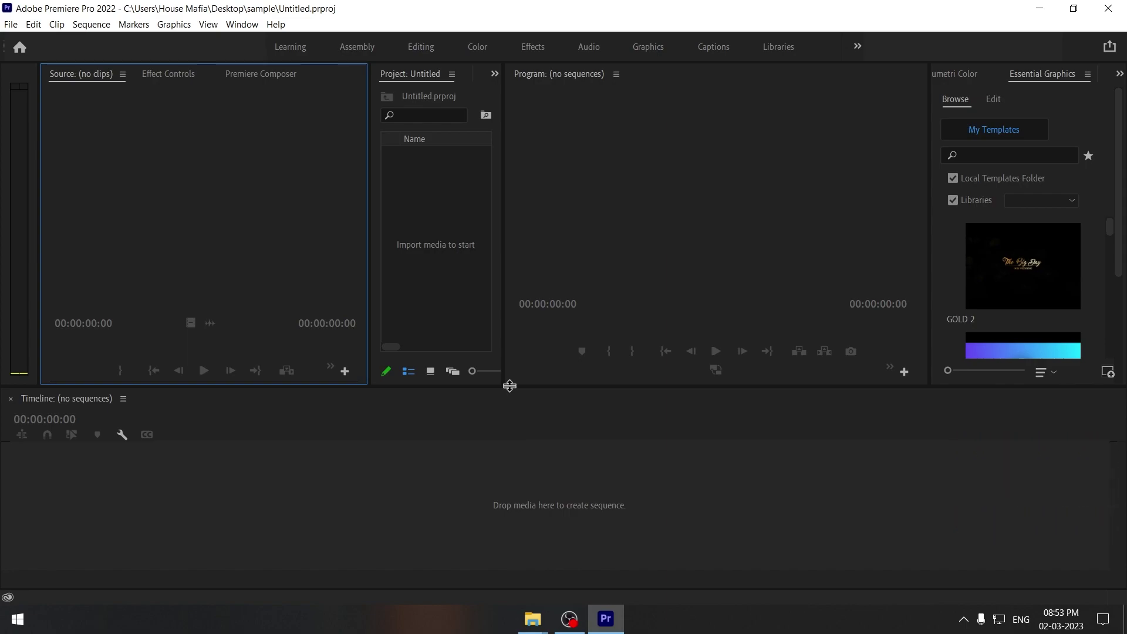
Create Sequence 01 using the ARRI 1080p 29.97 preset
{"action": "key", "text": "ctrl+n"}
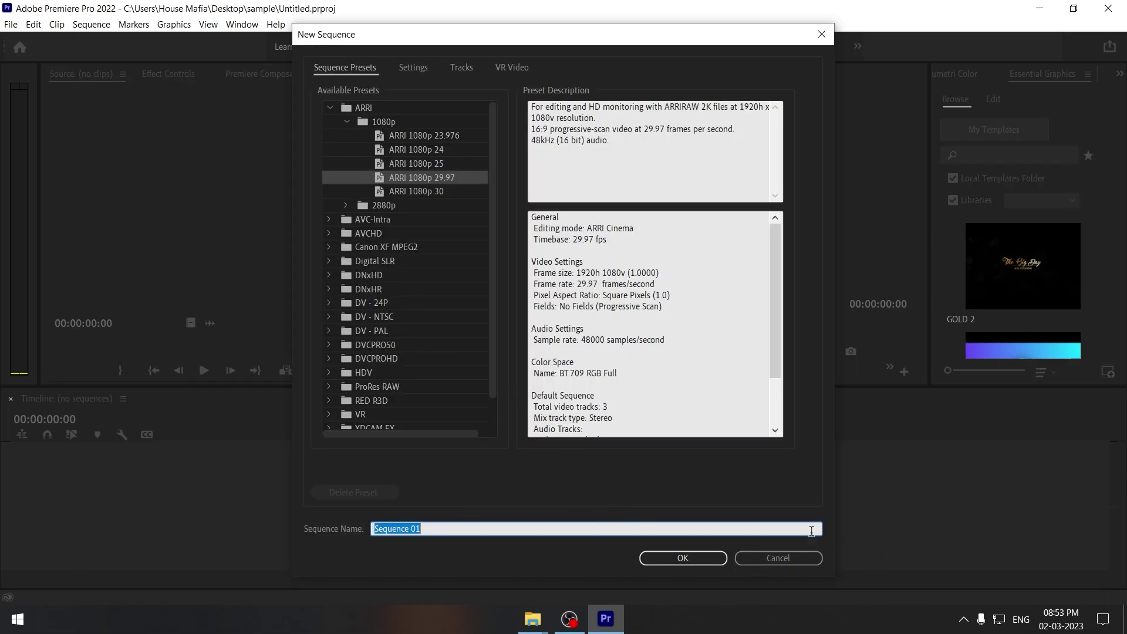
{"action": "left_click", "coordinate": [683, 558]}
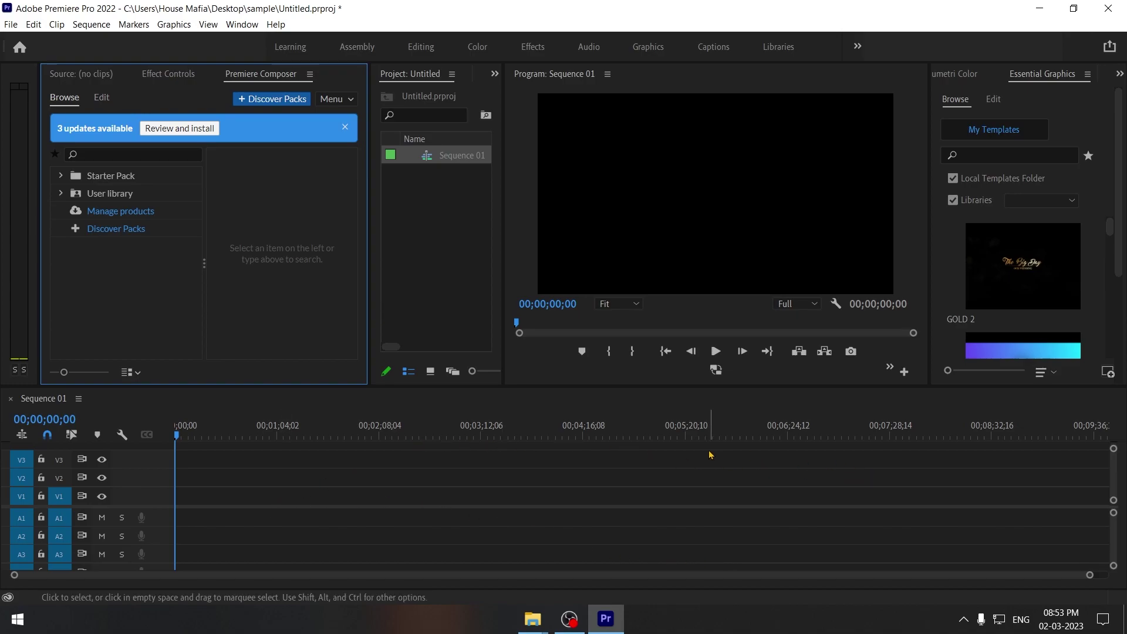
{"action": "left_click", "coordinate": [532, 619]}
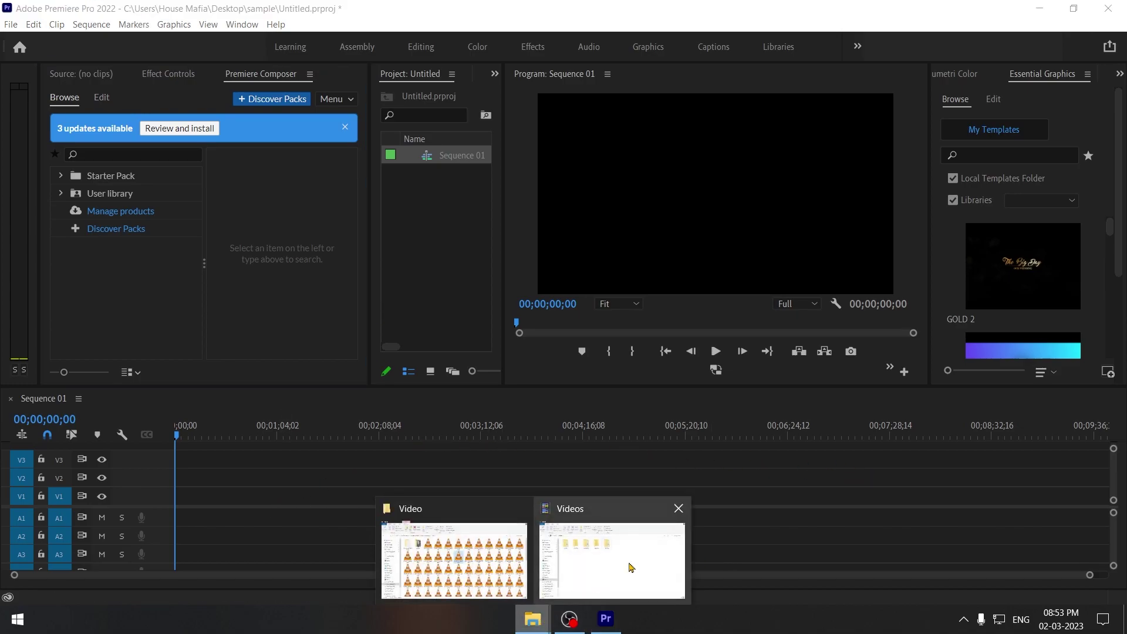
Preview DAASFILMS2887.MP4 from the Video folder, drag it onto the timeline, and match sequence settings
{"action": "left_click", "coordinate": [493, 556]}
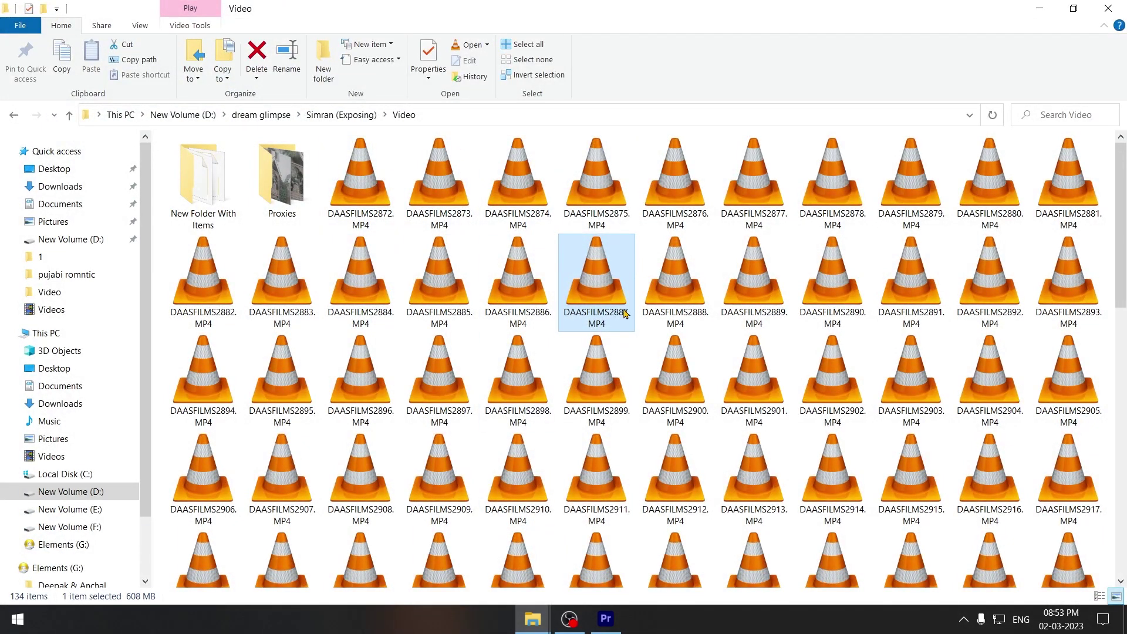
{"action": "double_click", "coordinate": [601, 283]}
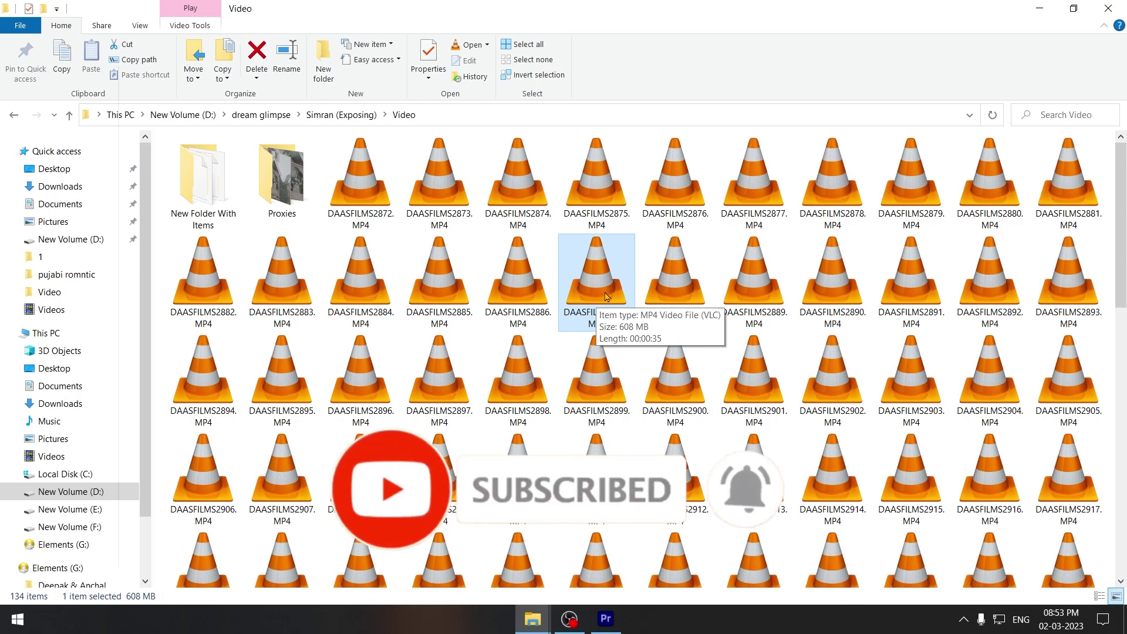
{"action": "left_click_drag", "start_coordinate": [609, 272], "coordinate": [324, 526]}
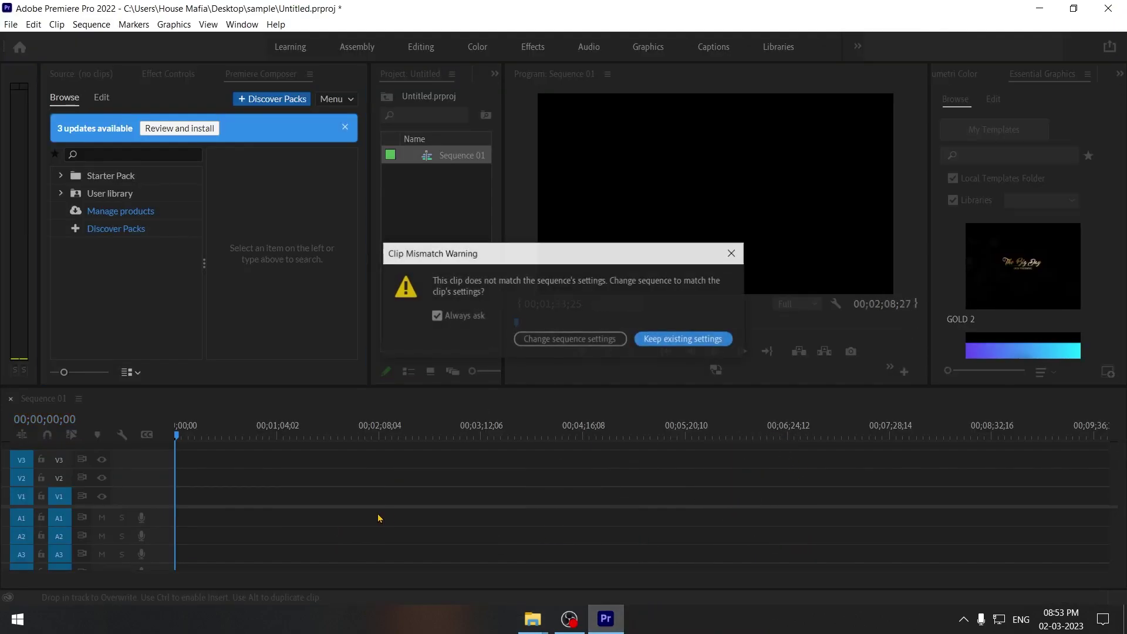
{"action": "left_click", "coordinate": [572, 342]}
{"action": "key", "text": "="}
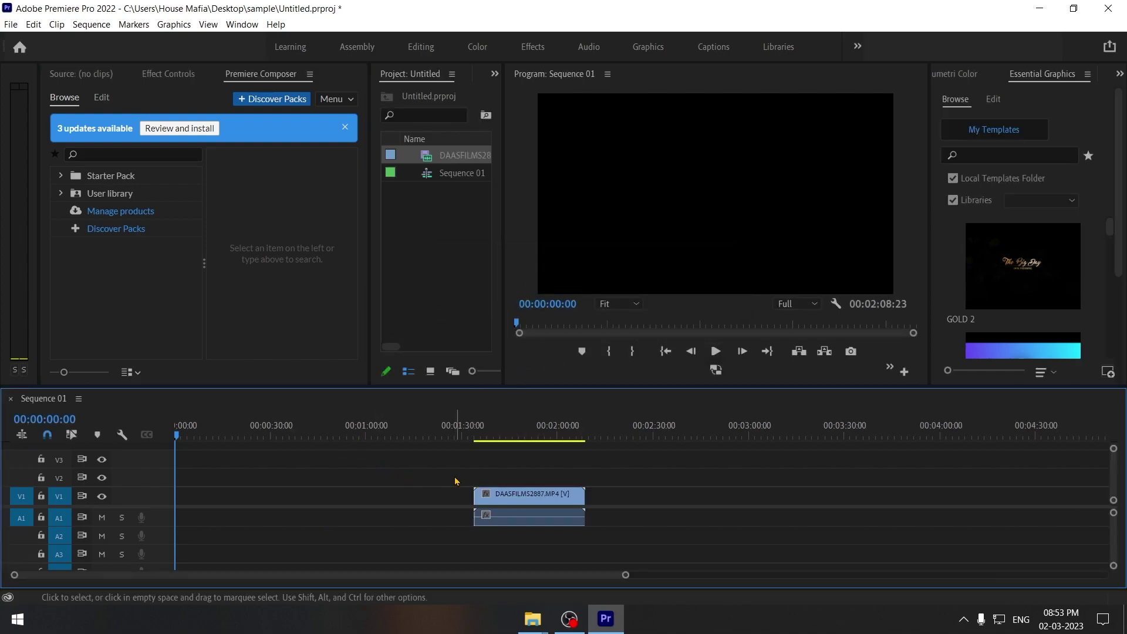
Move the playhead to 00:01:44:00 and preview that frame full screen
{"action": "left_click", "coordinate": [508, 435]}
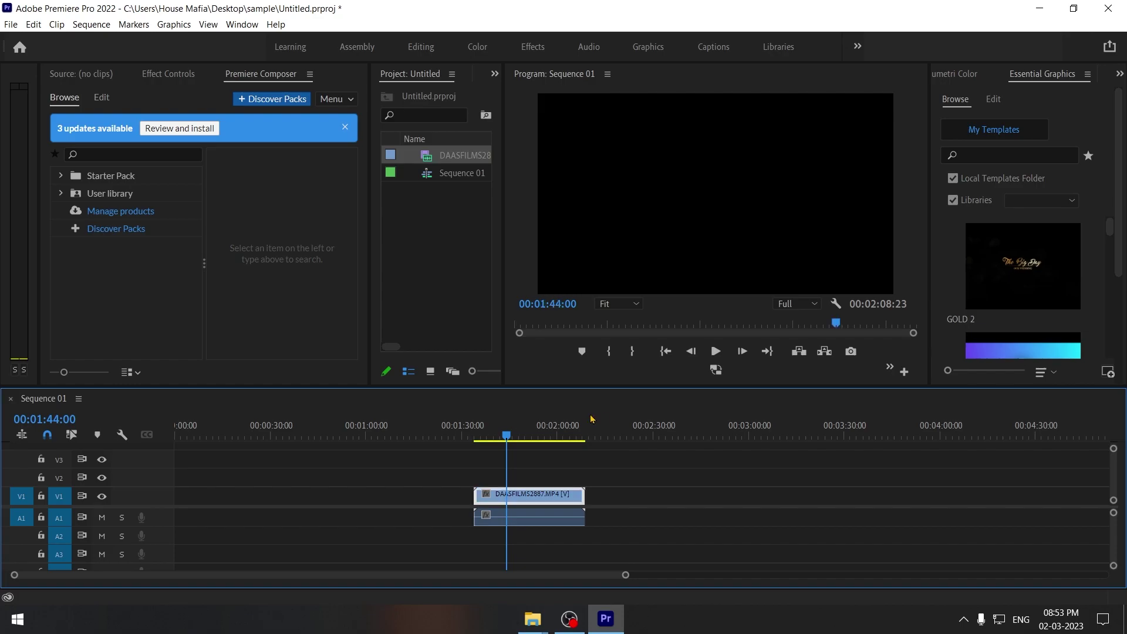
{"action": "key", "text": "ctrl+grave"}
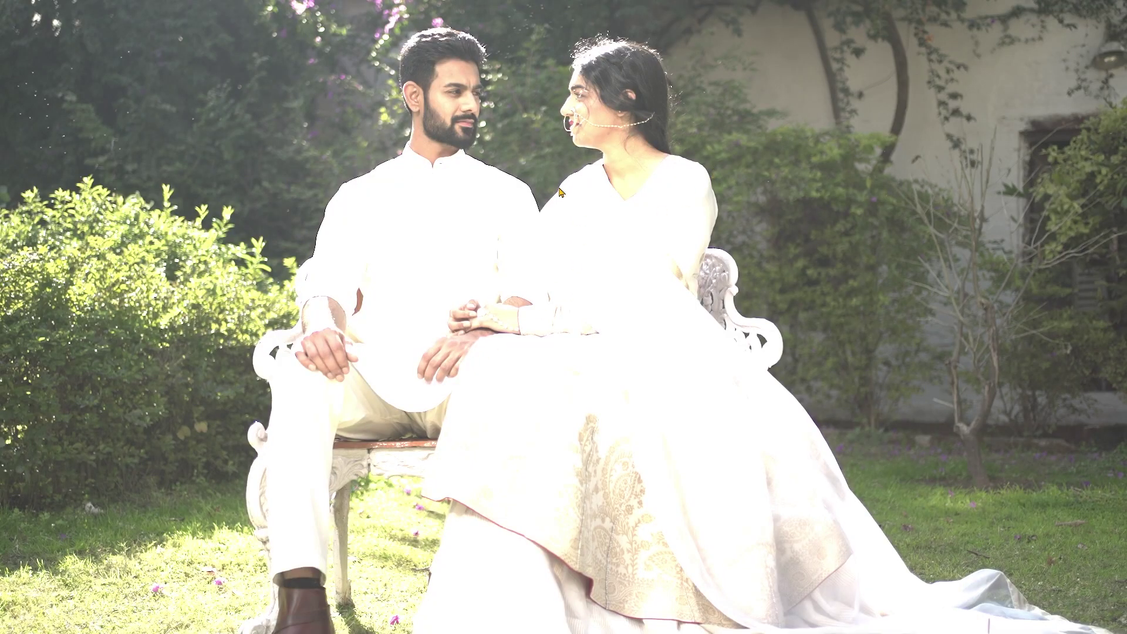
{"action": "key", "text": "Escape"}
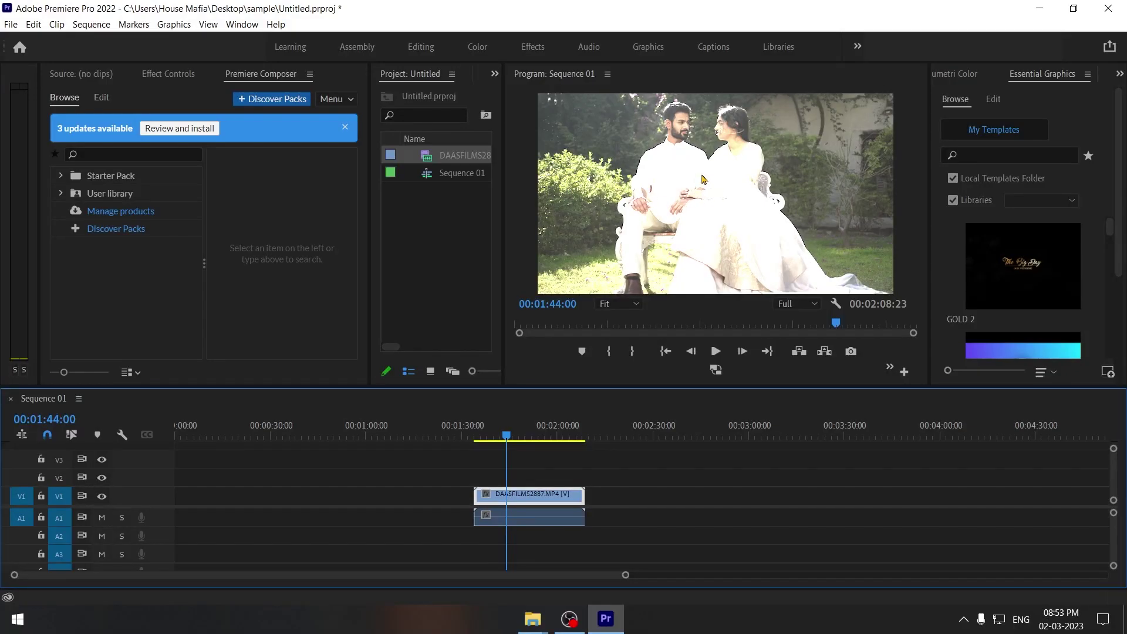
{"action": "key", "text": "ctrl+grave"}
{"action": "key", "text": "Escape"}
Quit the VLC media player and return to Premiere Pro
{"action": "mouse_move", "coordinate": [533, 618]}
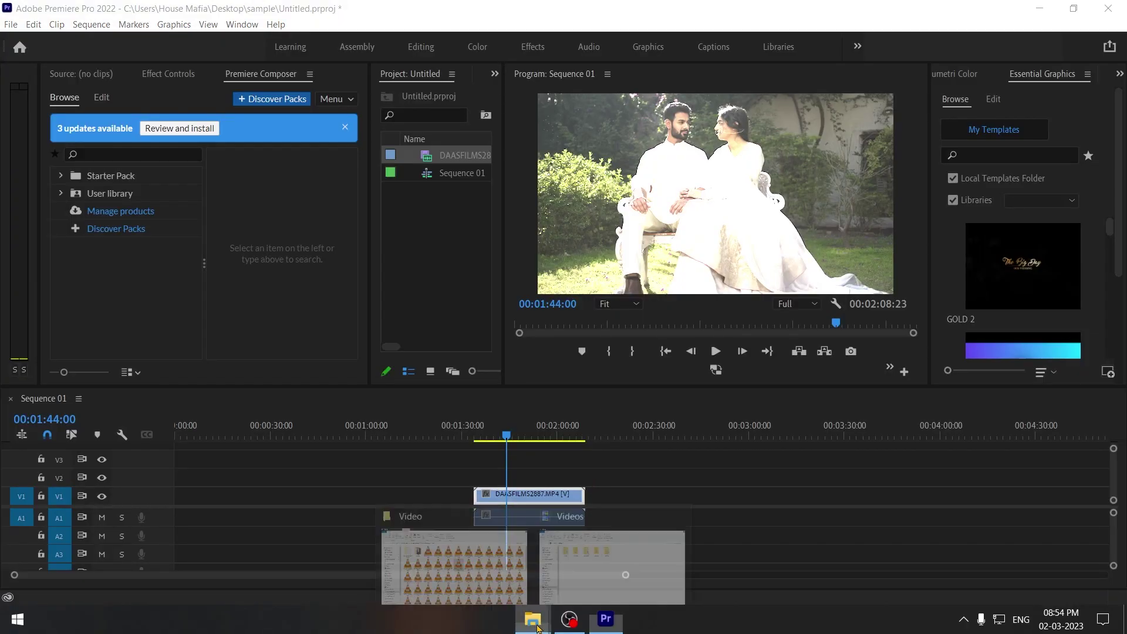
{"action": "left_click", "coordinate": [572, 528]}
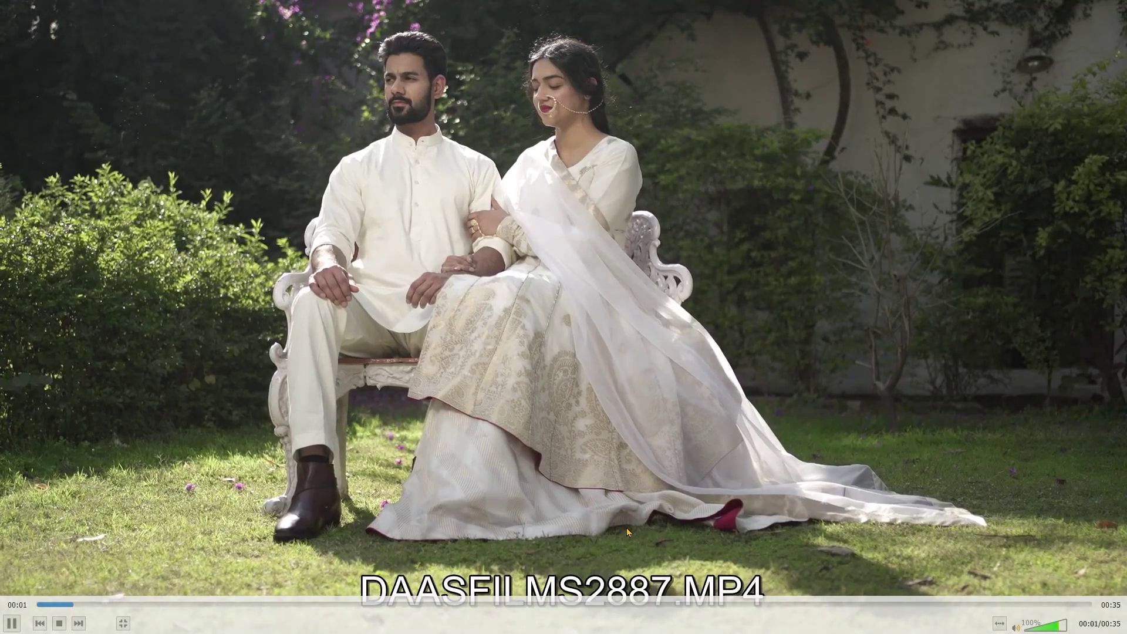
{"action": "right_click", "coordinate": [633, 525]}
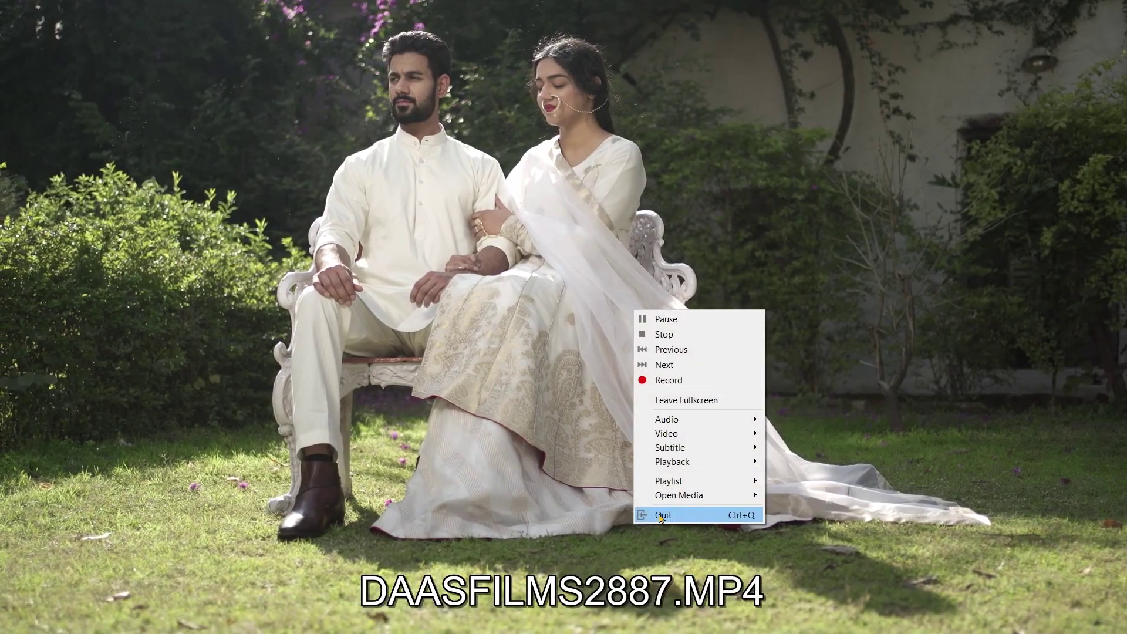
{"action": "left_click", "coordinate": [657, 516]}
{"action": "key", "text": "alt+Tab"}
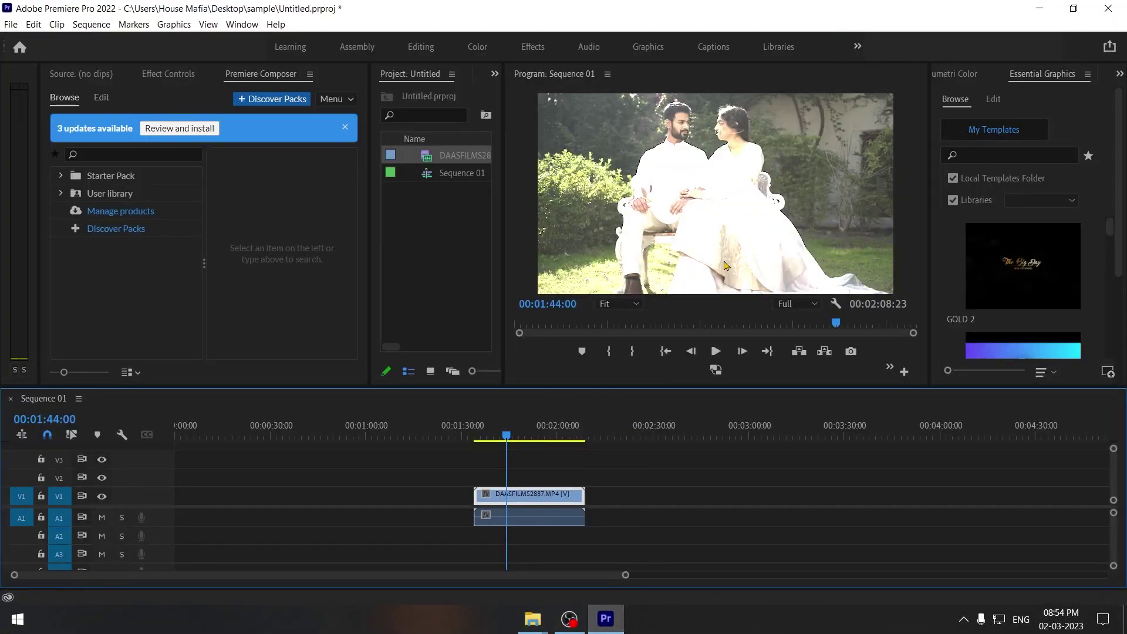
Preview the current frame full screen and maximised, then restore the normal workspace
{"action": "key", "text": "ctrl+grave"}
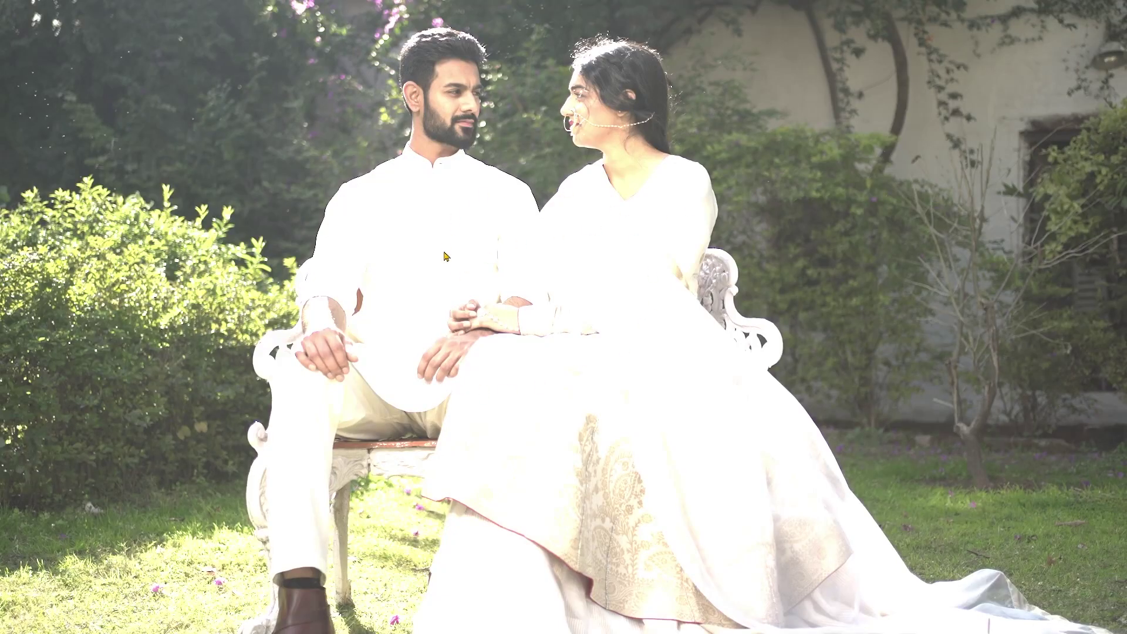
{"action": "key", "text": "Escape"}
{"action": "key", "text": "grave"}
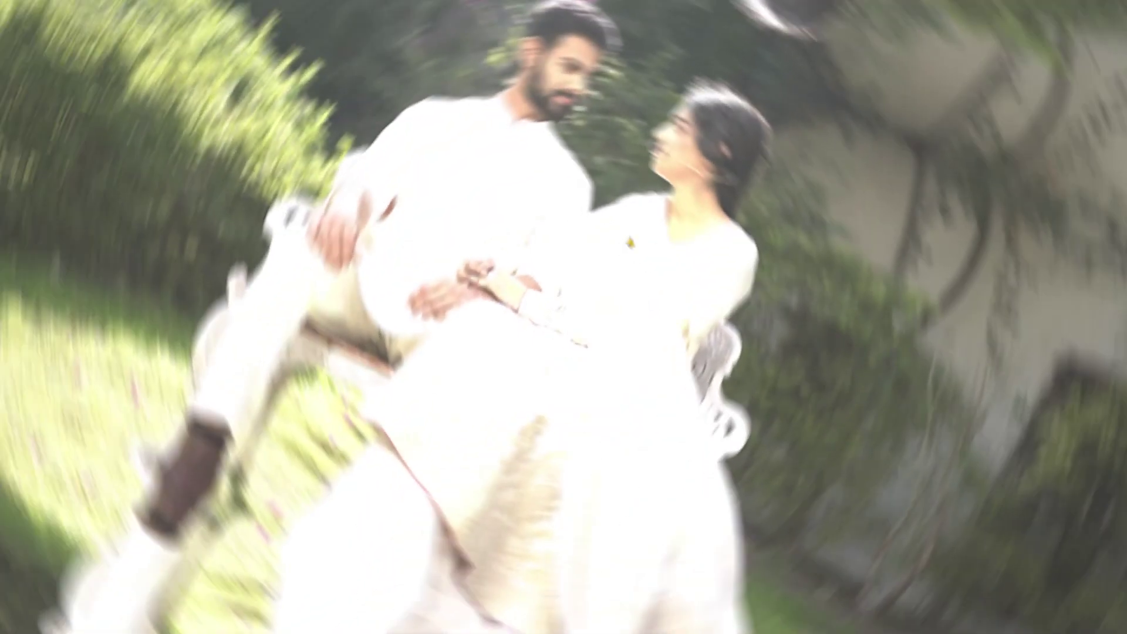
{"action": "key", "text": "grave"}
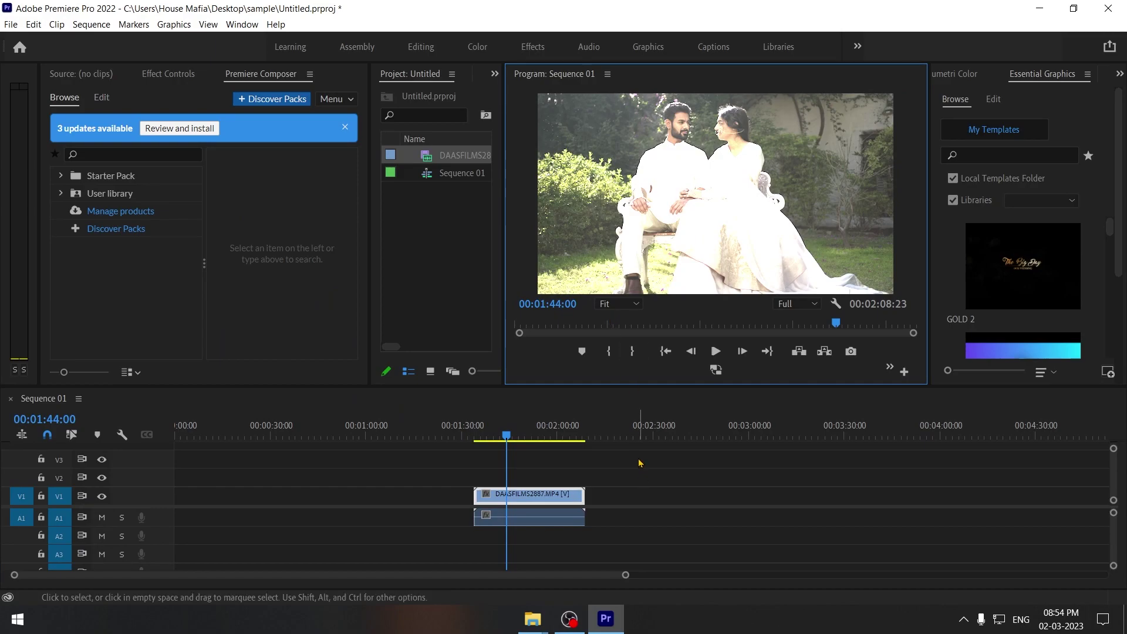
Reveal the timeline clip DAASFILMS2887.MP4 in the Project panel
{"action": "left_click", "coordinate": [525, 498]}
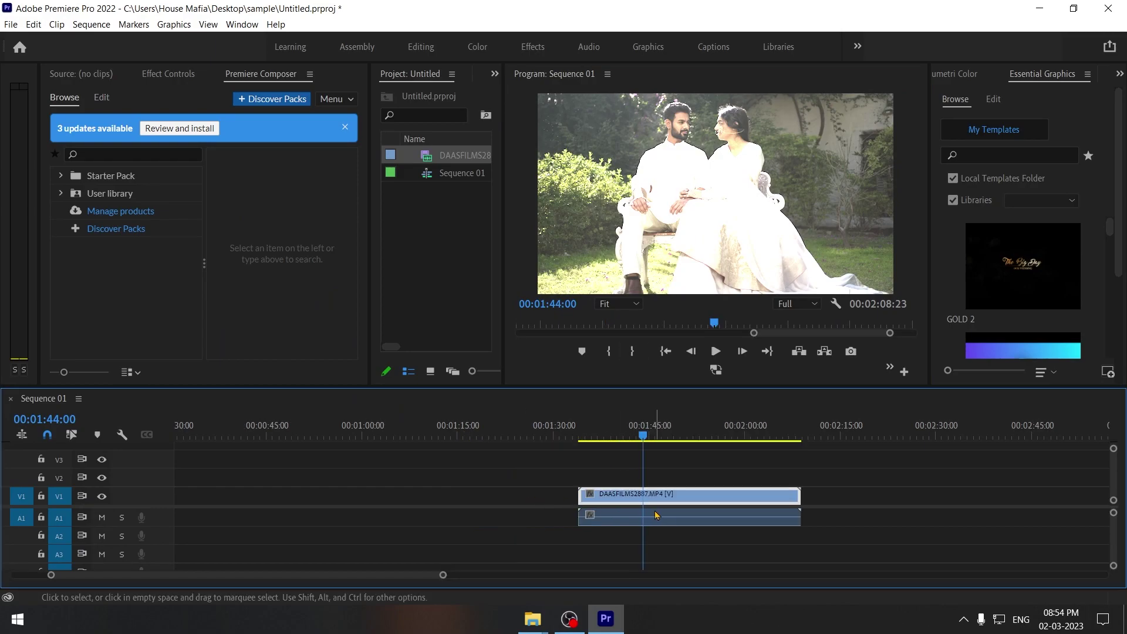
{"action": "key", "text": "="}
{"action": "right_click", "coordinate": [677, 504]}
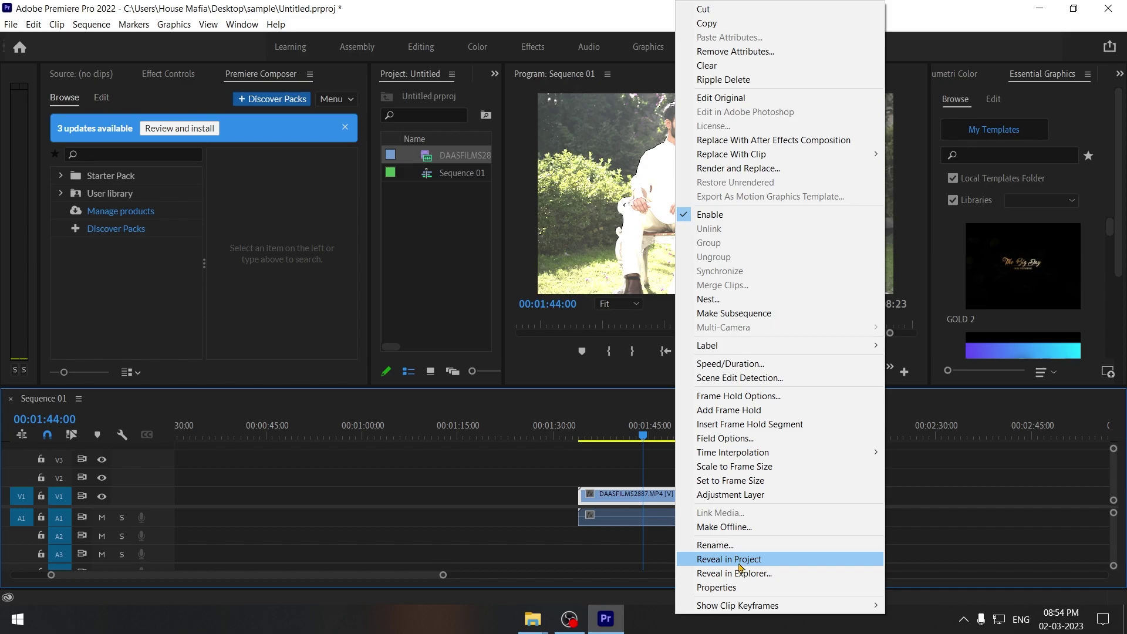
{"action": "left_click", "coordinate": [771, 560]}
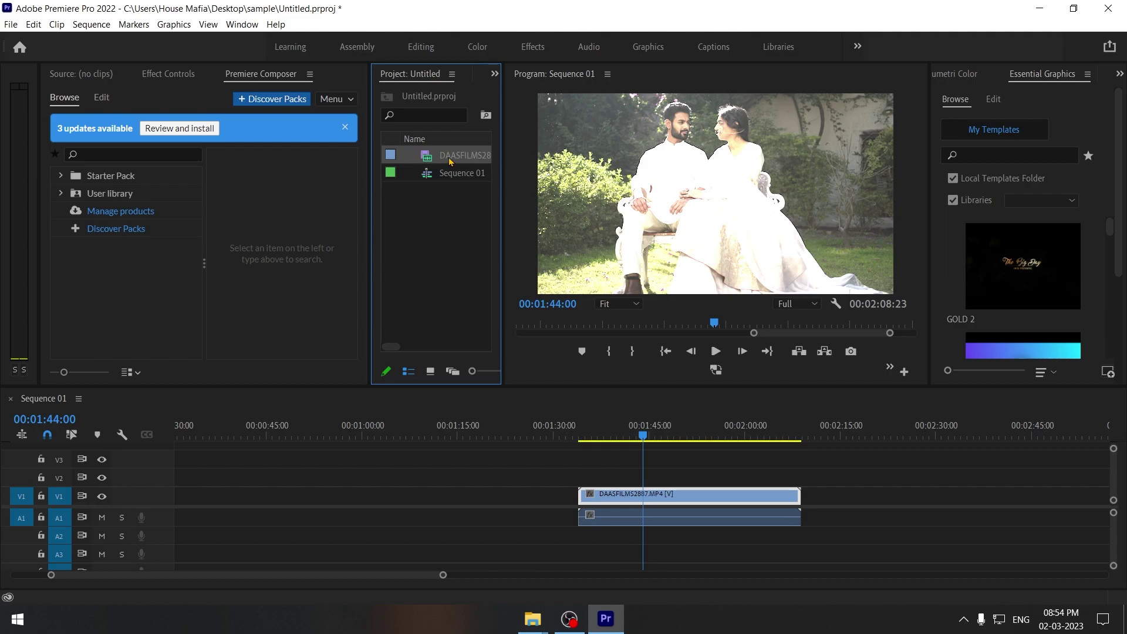
Open Modify > Interpret Footage for DAASFILMS2887.MP4 from the Project panel
{"action": "right_click", "coordinate": [450, 162]}
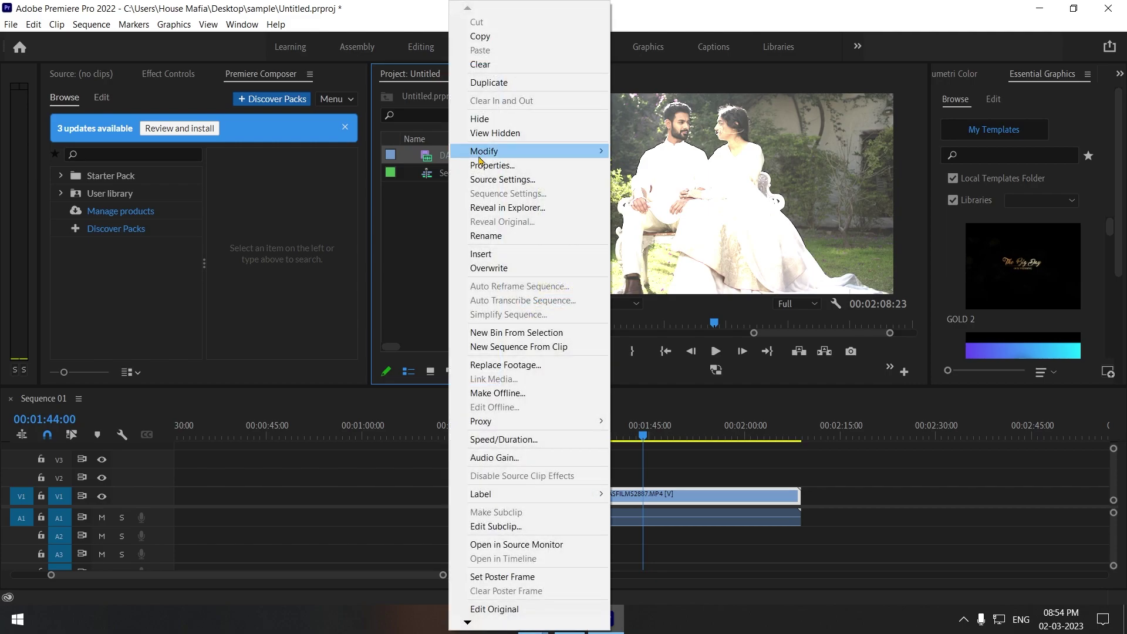
{"action": "mouse_move", "coordinate": [479, 154]}
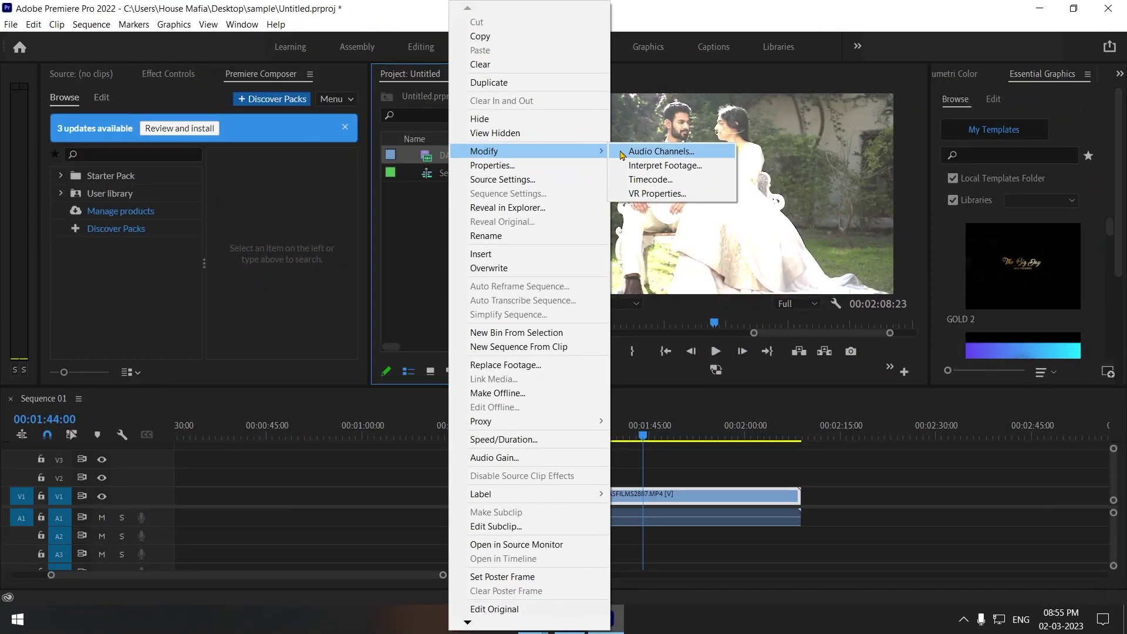
{"action": "left_click", "coordinate": [664, 166]}
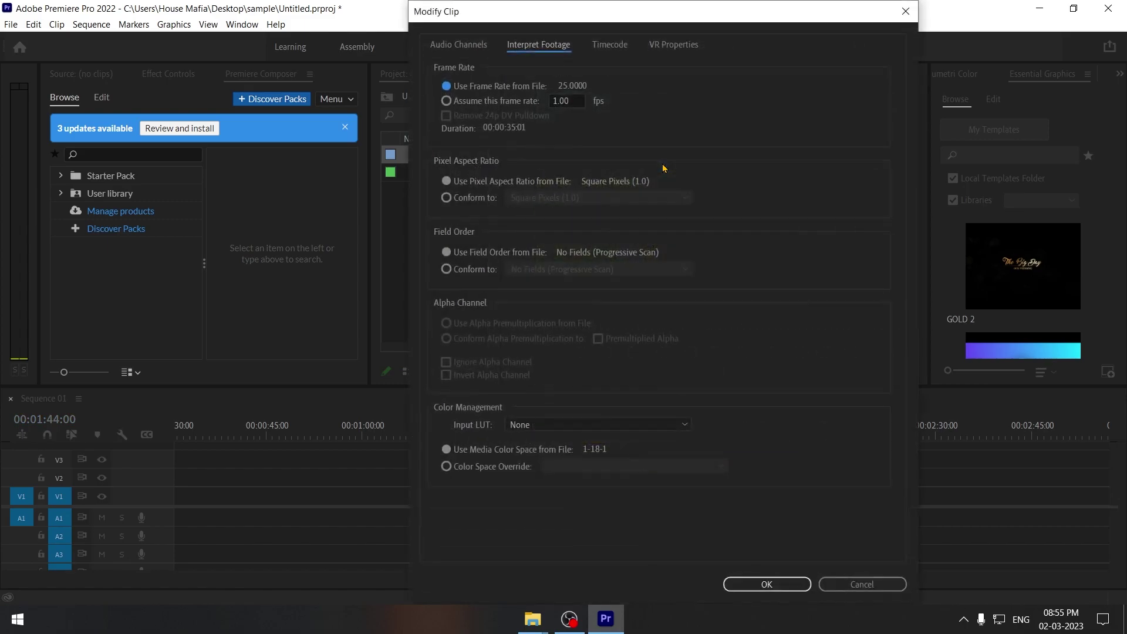
{"action": "left_click_drag", "start_coordinate": [634, 13], "coordinate": [598, 31]}
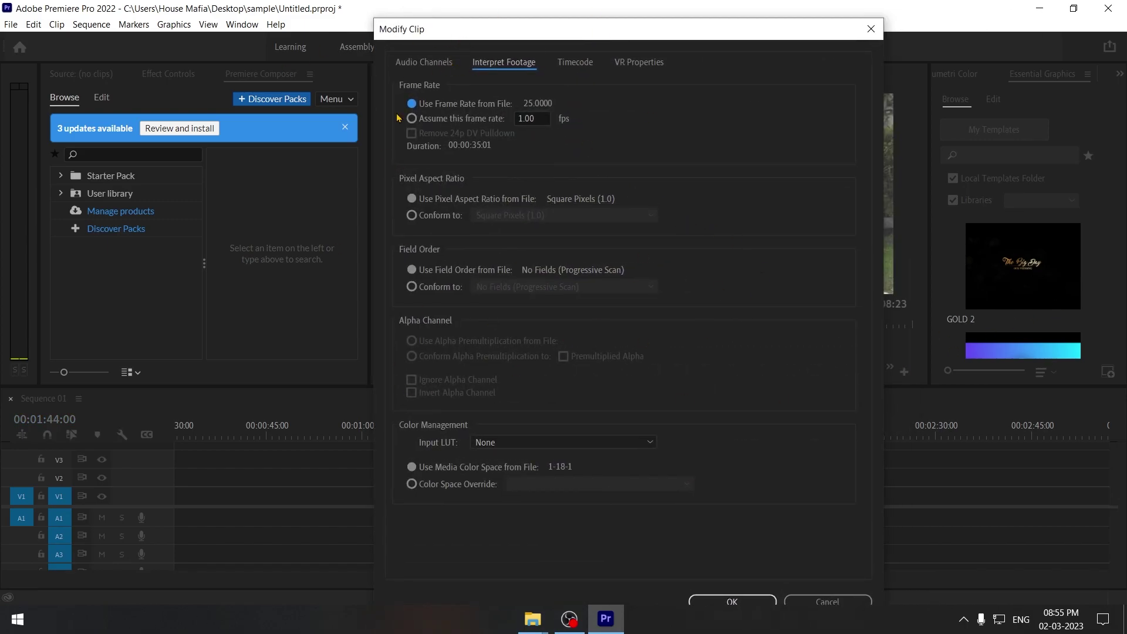
{"action": "key", "text": "Tab"}
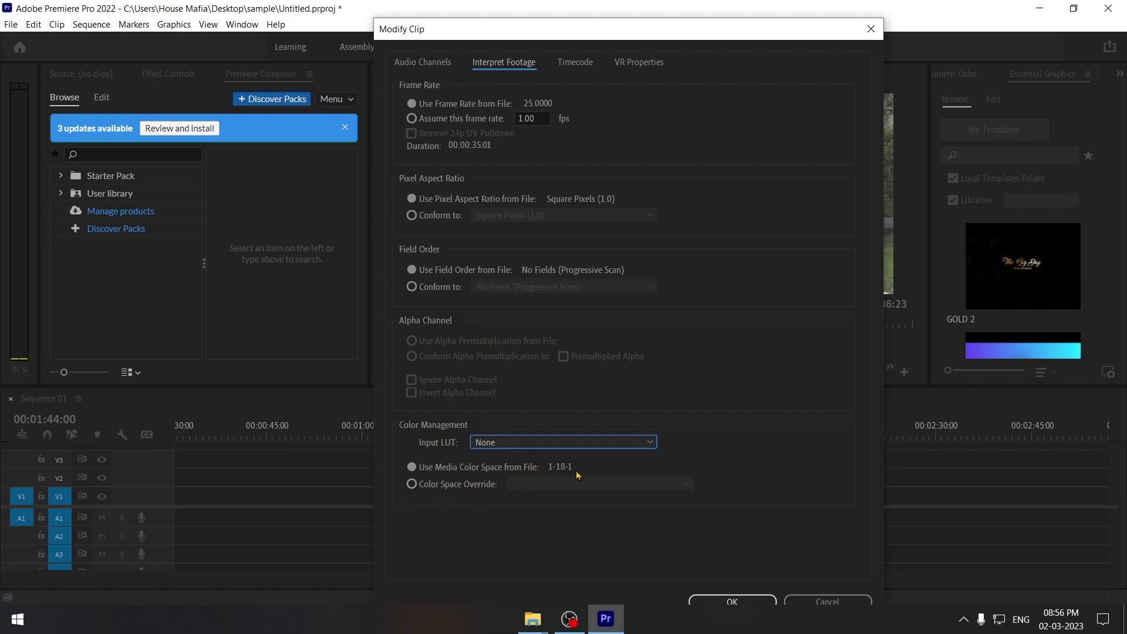
Set DAASFILMS2887.MP4's Color Space Override to Rec. 709 and confirm with OK
{"action": "left_click", "coordinate": [412, 484]}
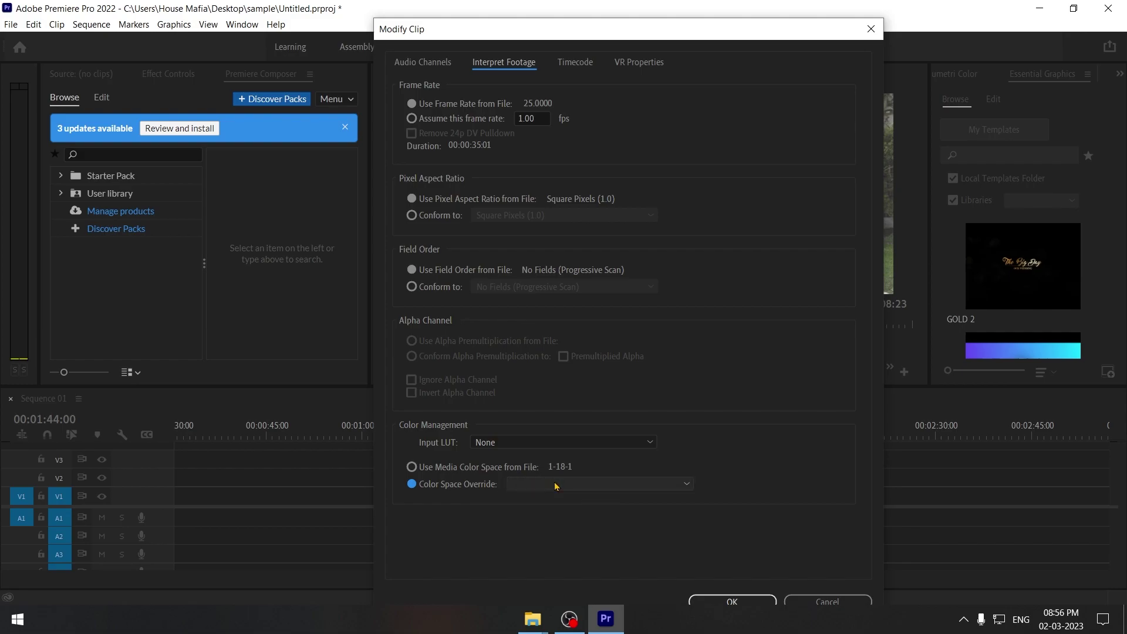
{"action": "left_click", "coordinate": [672, 486]}
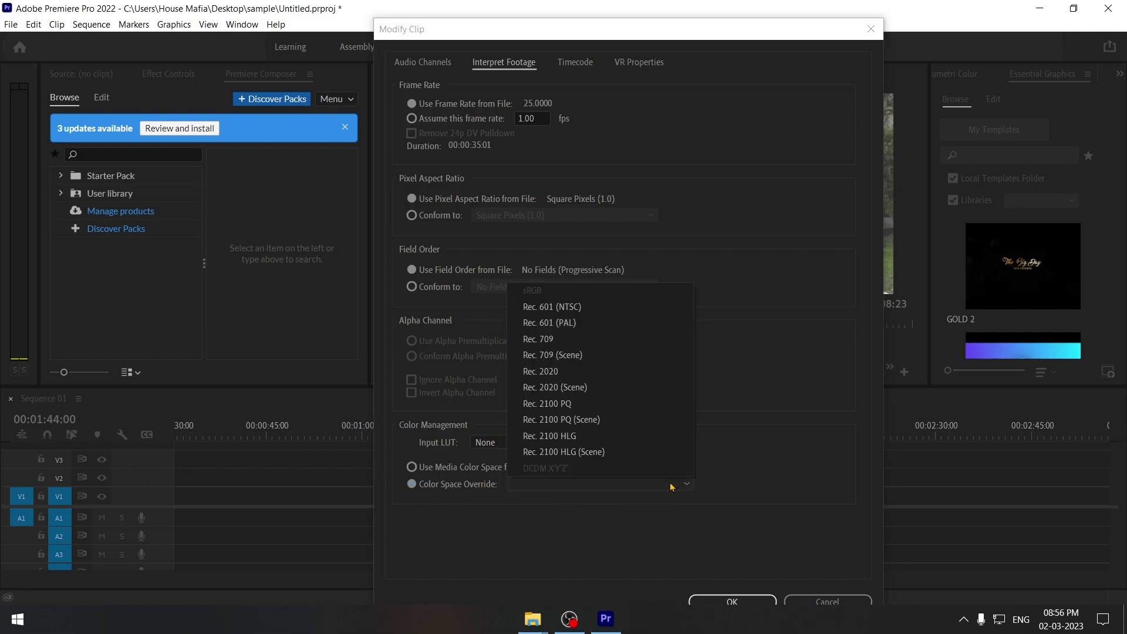
{"action": "left_click", "coordinate": [548, 340]}
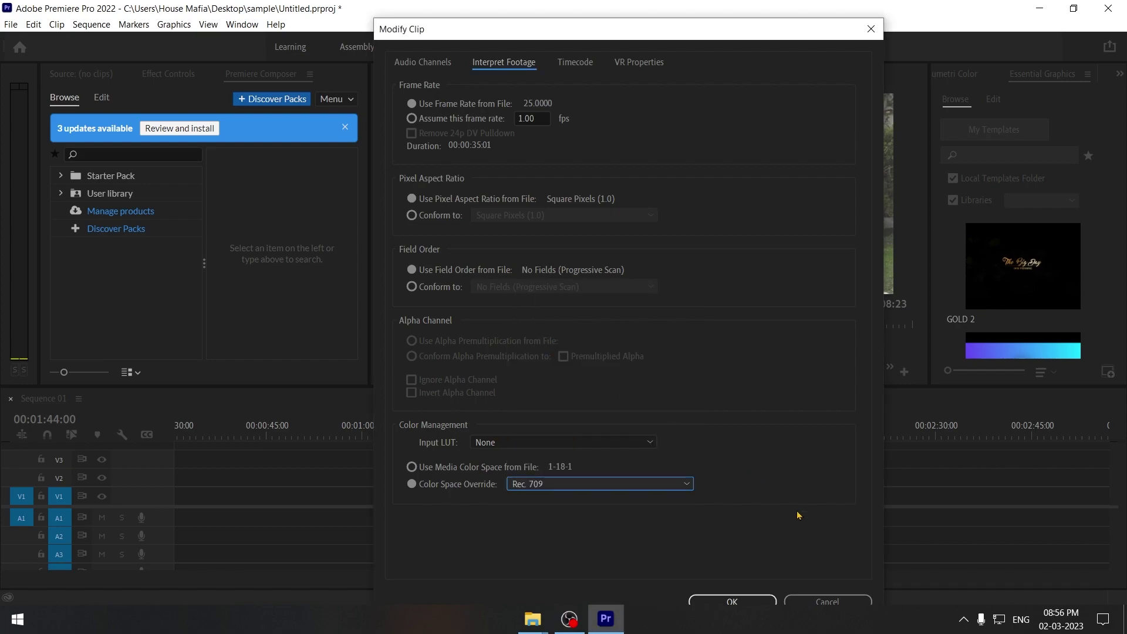
{"action": "left_click_drag", "start_coordinate": [716, 40], "coordinate": [710, 24]}
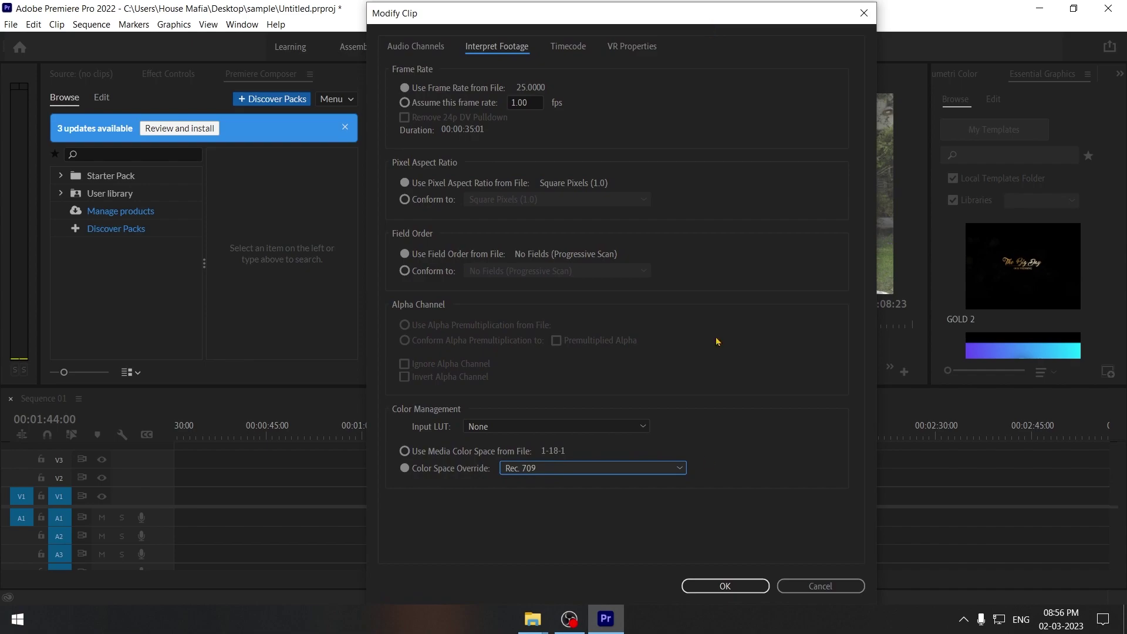
{"action": "left_click", "coordinate": [735, 588]}
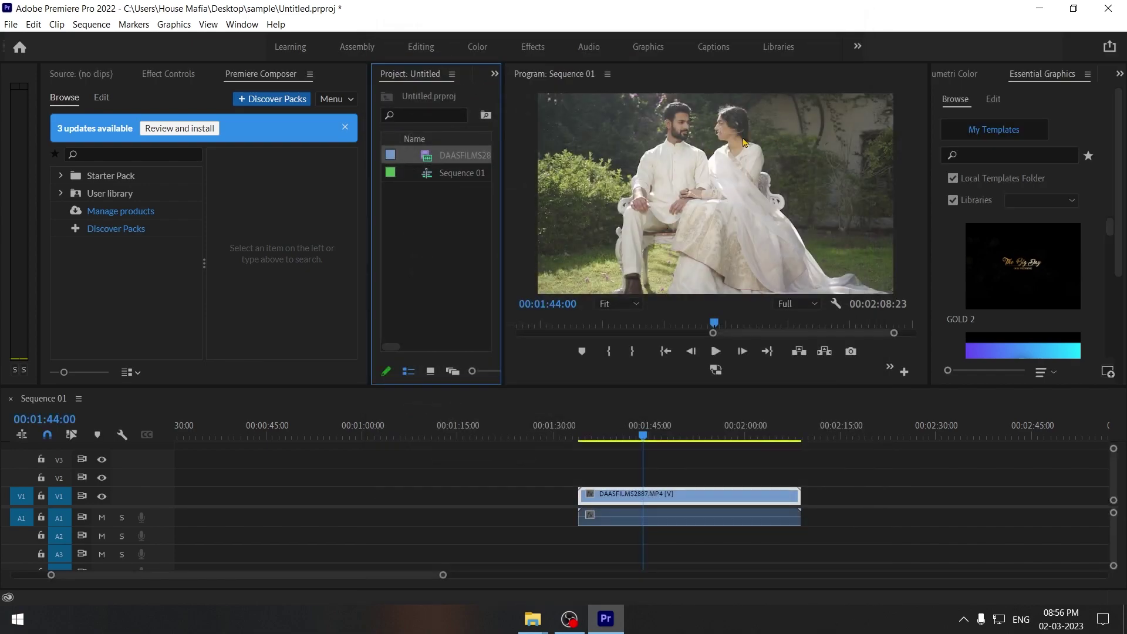
Preview the corrected program output full screen and maximised, then restore the editing layout
{"action": "key", "text": "ctrl+grave"}
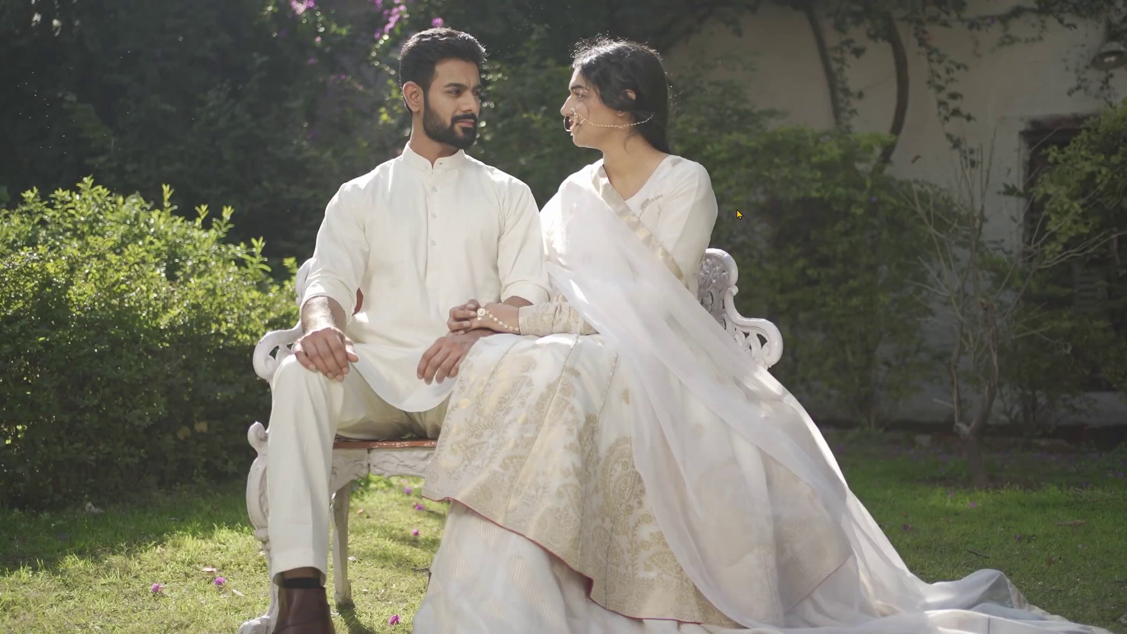
{"action": "key", "text": "ctrl+grave"}
{"action": "key", "text": "grave"}
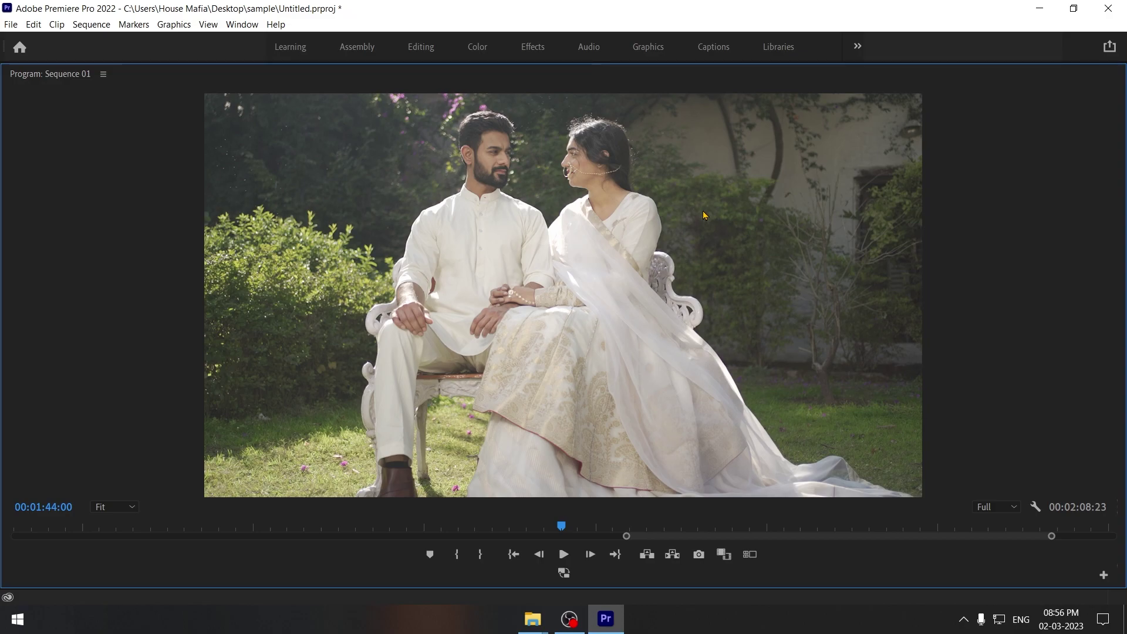
{"action": "key", "text": "grave"}
{"action": "left_click", "coordinate": [669, 437]}
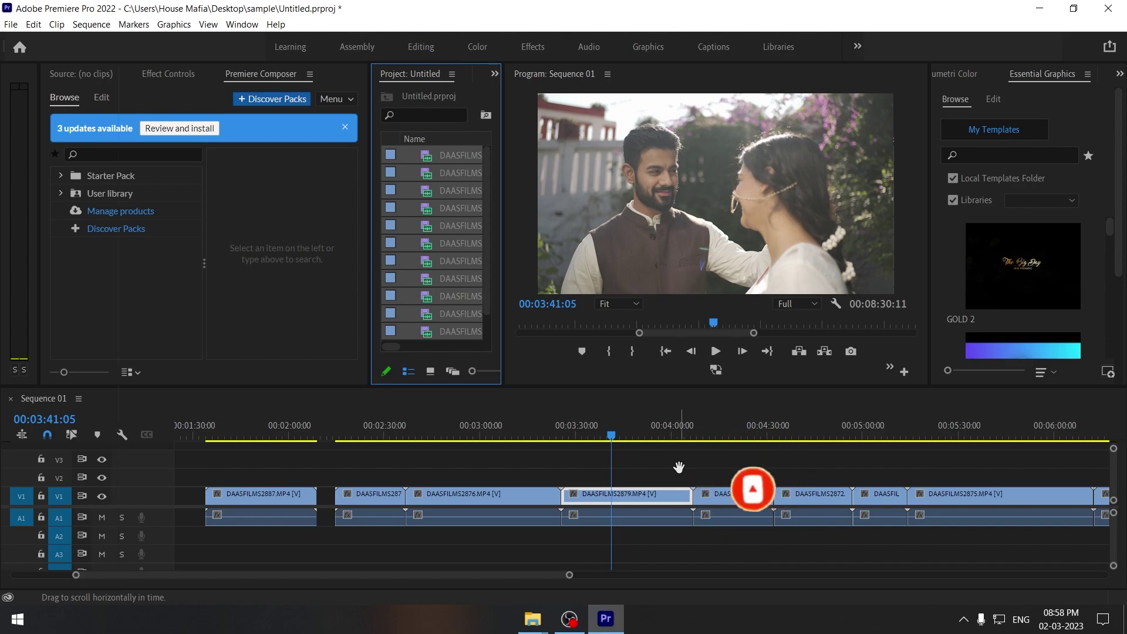
Zoom out the timeline and set Program Monitor playback resolution to 1/8
{"action": "scroll", "coordinate": [645, 484], "scroll_direction": "down", "scroll_amount": 1}
{"action": "scroll", "coordinate": [634, 486], "scroll_direction": "down", "scroll_amount": 1}
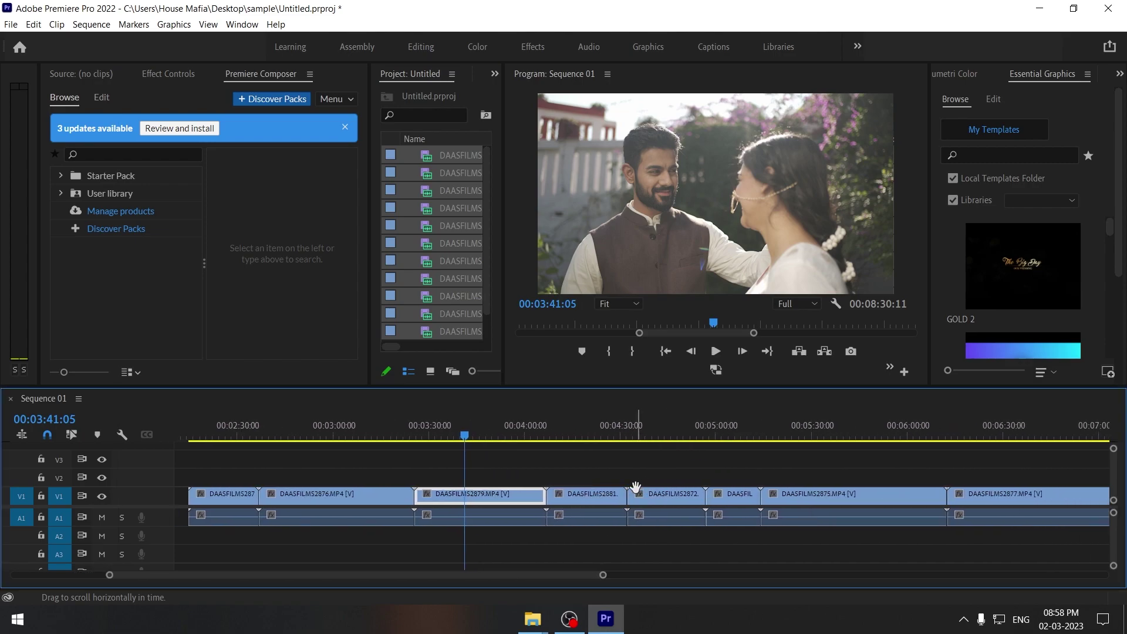
{"action": "scroll", "coordinate": [640, 484], "scroll_direction": "down", "scroll_amount": 1}
{"action": "left_click", "coordinate": [555, 437]}
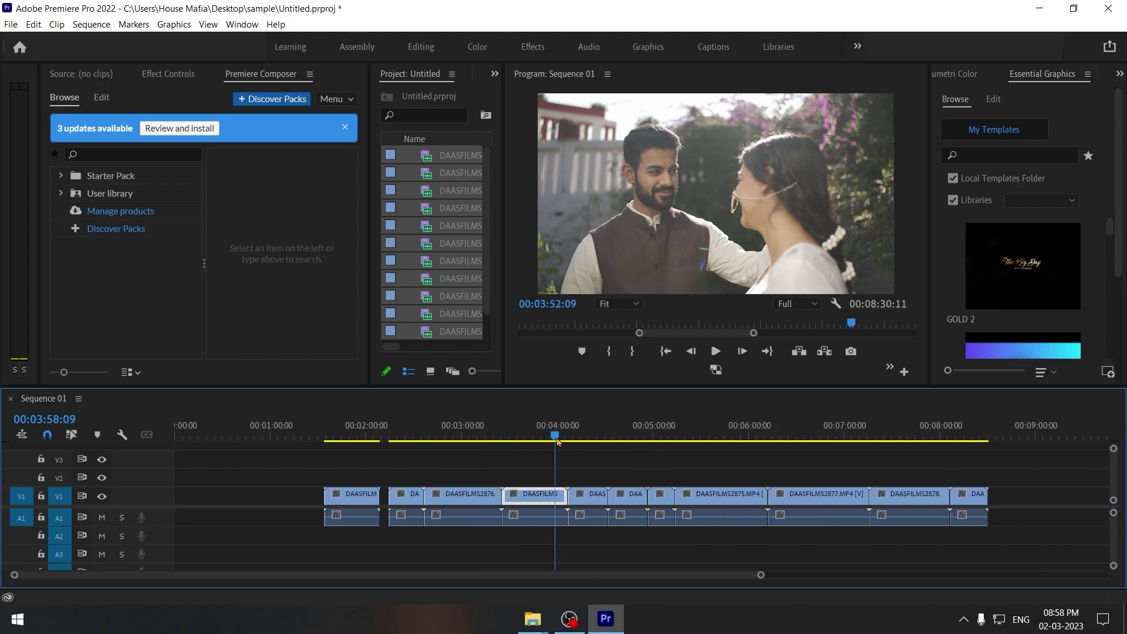
{"action": "left_click", "coordinate": [797, 304]}
{"action": "left_click", "coordinate": [794, 365]}
Scrub through the sequence to 00:06:27:11, zoom out to the whole timeline, and minimise Premiere Pro
{"action": "left_click", "coordinate": [596, 432]}
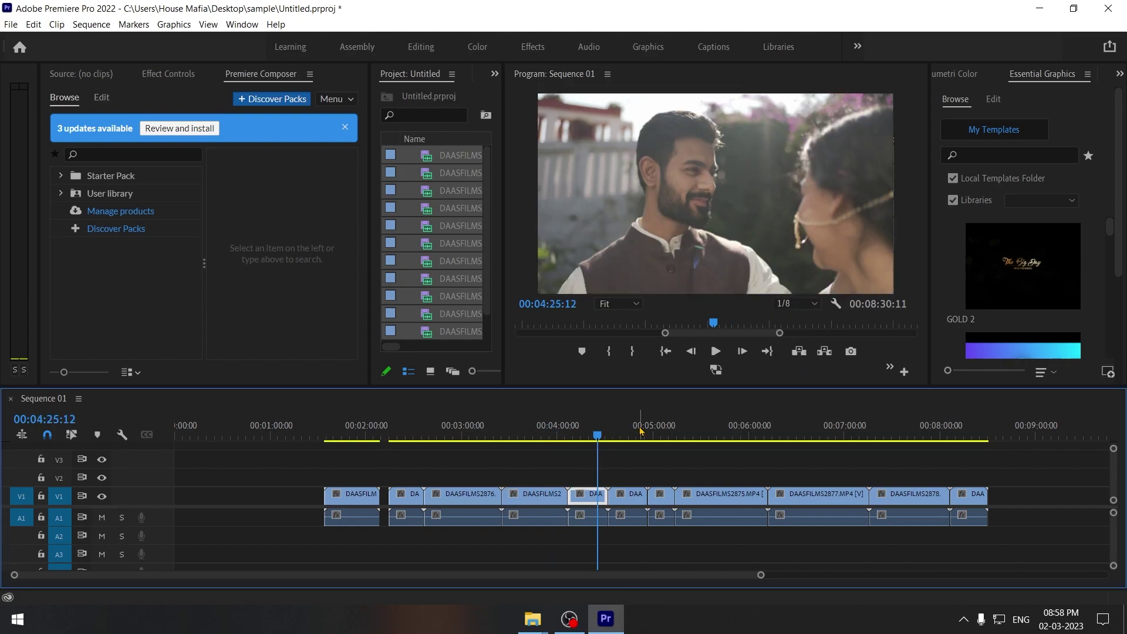
{"action": "left_click", "coordinate": [631, 432]}
{"action": "left_click_drag", "start_coordinate": [633, 429], "coordinate": [695, 432]}
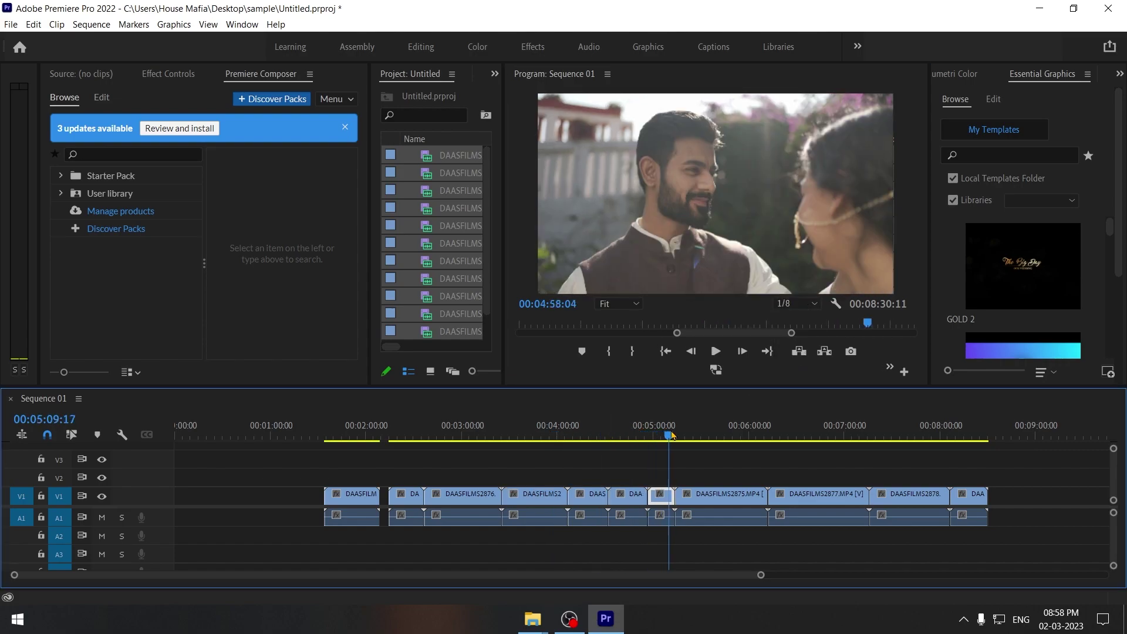
{"action": "scroll", "coordinate": [727, 488], "scroll_direction": "down", "scroll_amount": 3}
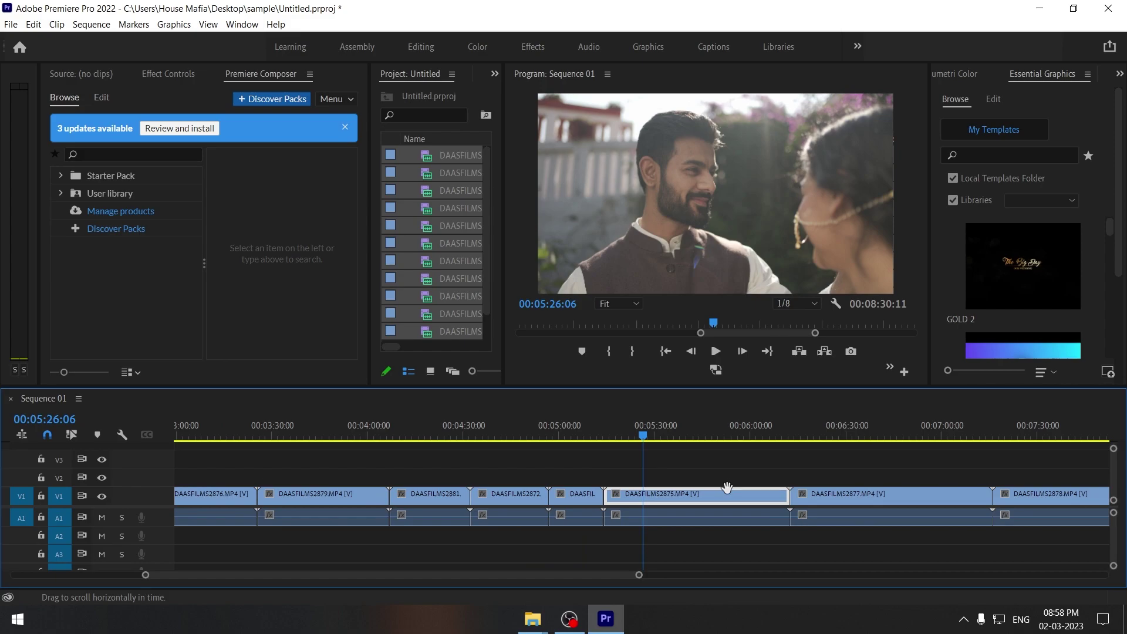
{"action": "scroll", "coordinate": [722, 478], "scroll_direction": "up", "scroll_amount": 1}
{"action": "scroll", "coordinate": [626, 479], "scroll_direction": "down", "scroll_amount": 2}
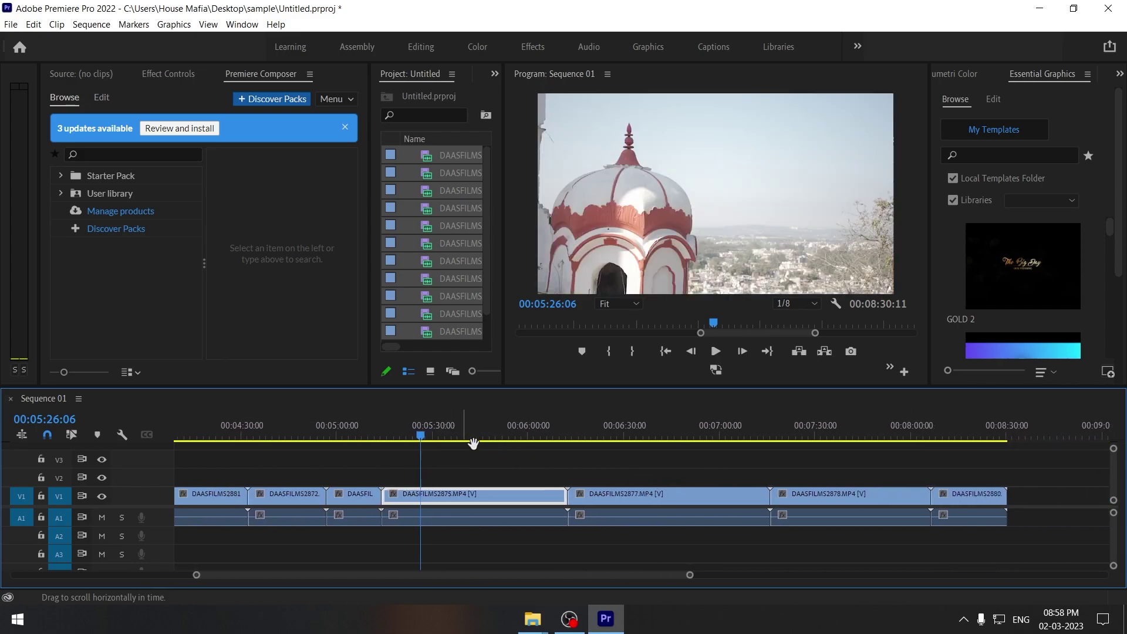
{"action": "scroll", "coordinate": [438, 442], "scroll_direction": "up", "scroll_amount": 2}
{"action": "left_click_drag", "start_coordinate": [649, 436], "coordinate": [669, 435]}
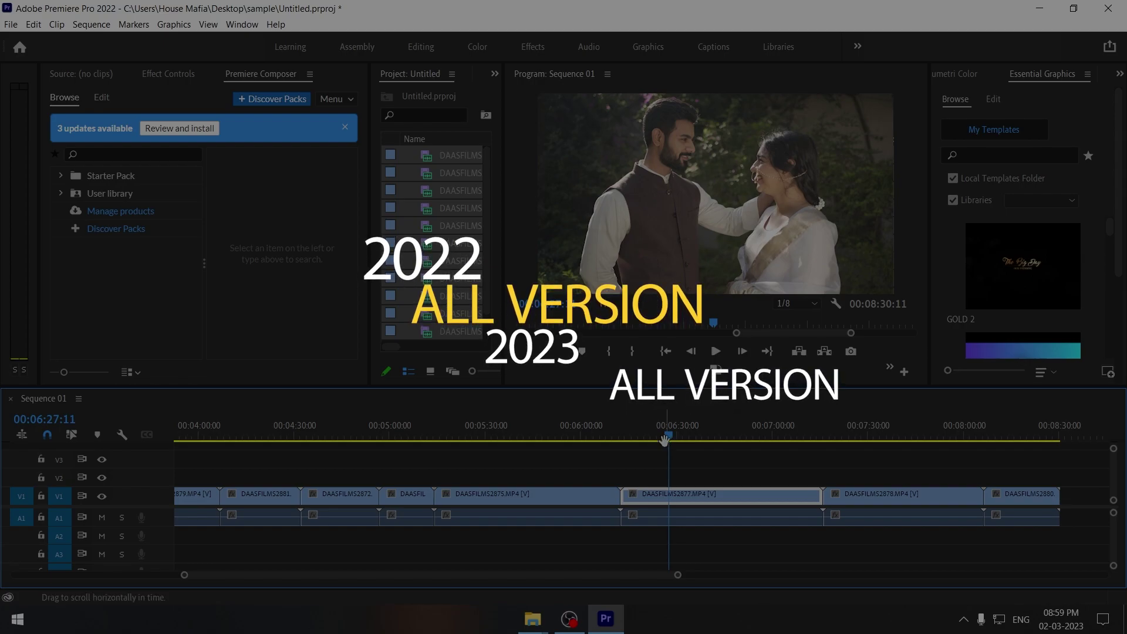
{"action": "key", "text": "minus"}
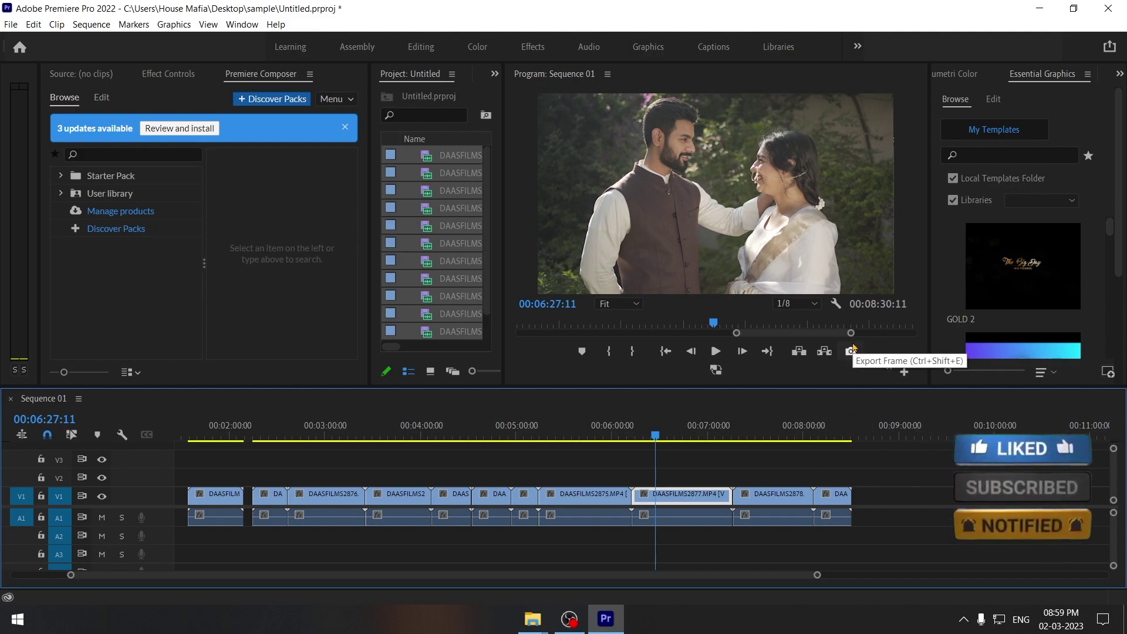
{"action": "left_click", "coordinate": [1042, 6]}
Minimise File Explorer and refresh the Windows desktop
{"action": "left_click", "coordinate": [1057, 7]}
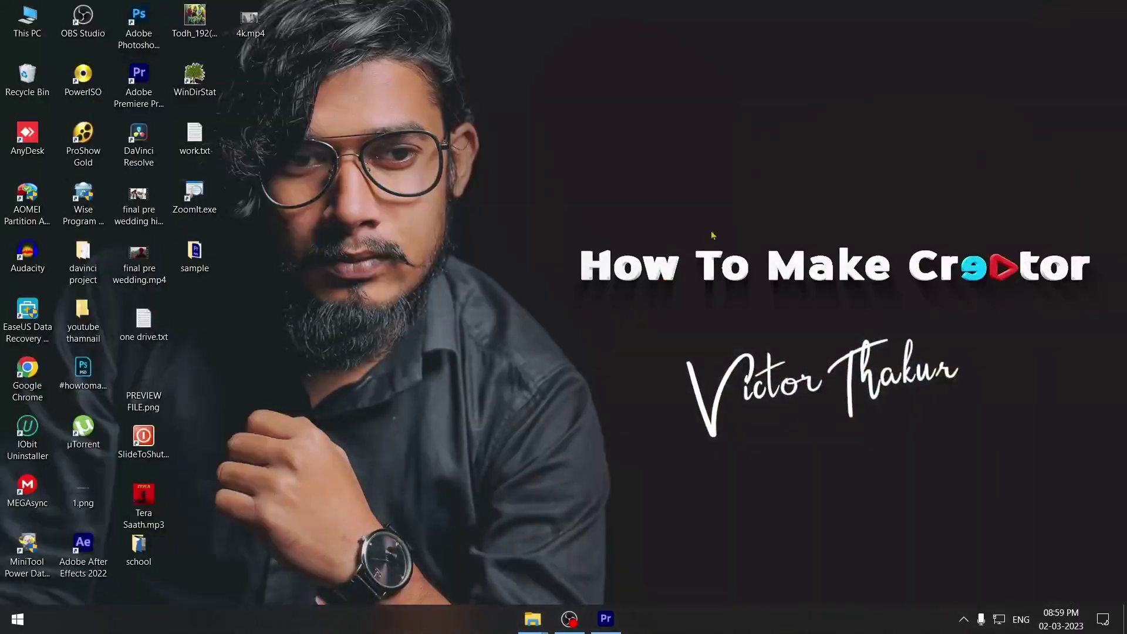
{"action": "right_click", "coordinate": [715, 215]}
{"action": "left_click", "coordinate": [717, 255]}
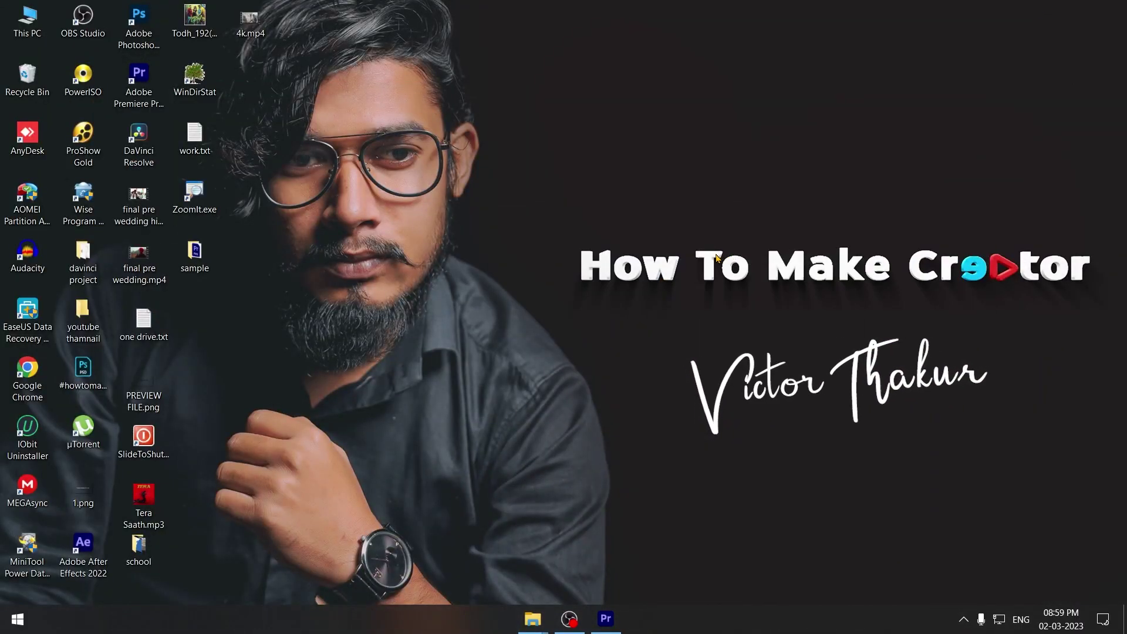